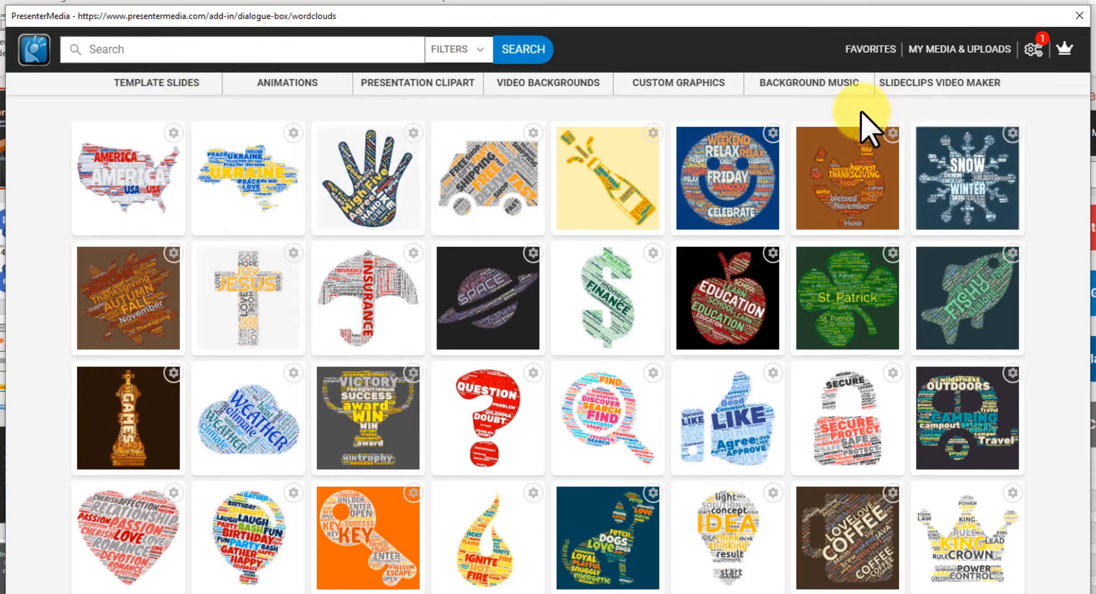
Step: Open the Hand High Five word cloud and generate a new word list from "What's-Up Hello GREET HIGH high five slap AWESOME celebrate"
mouse_move(677, 88)
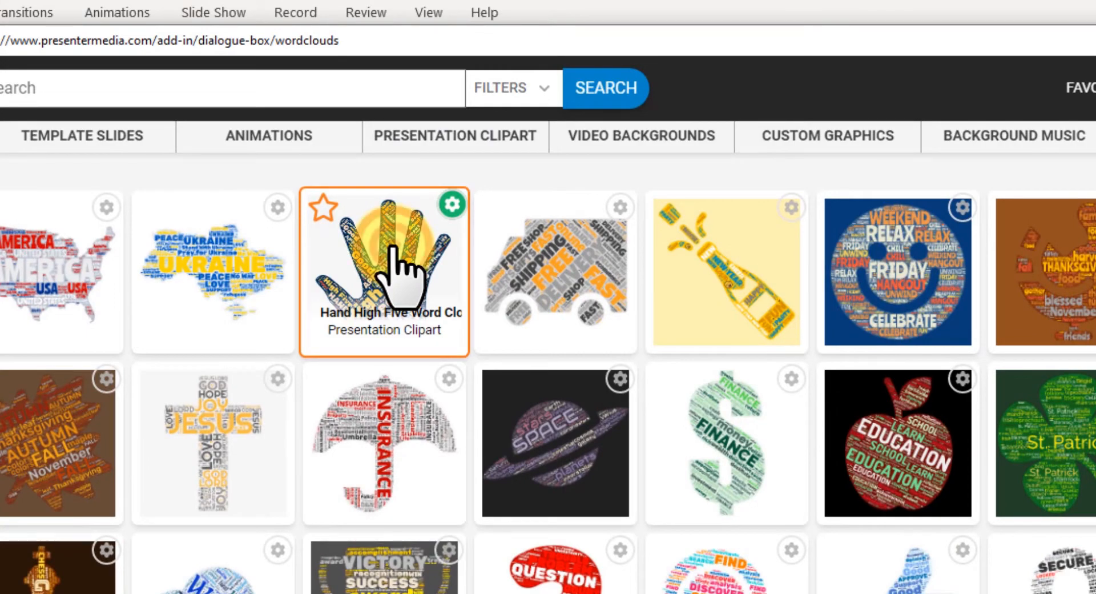
left_click(392, 246)
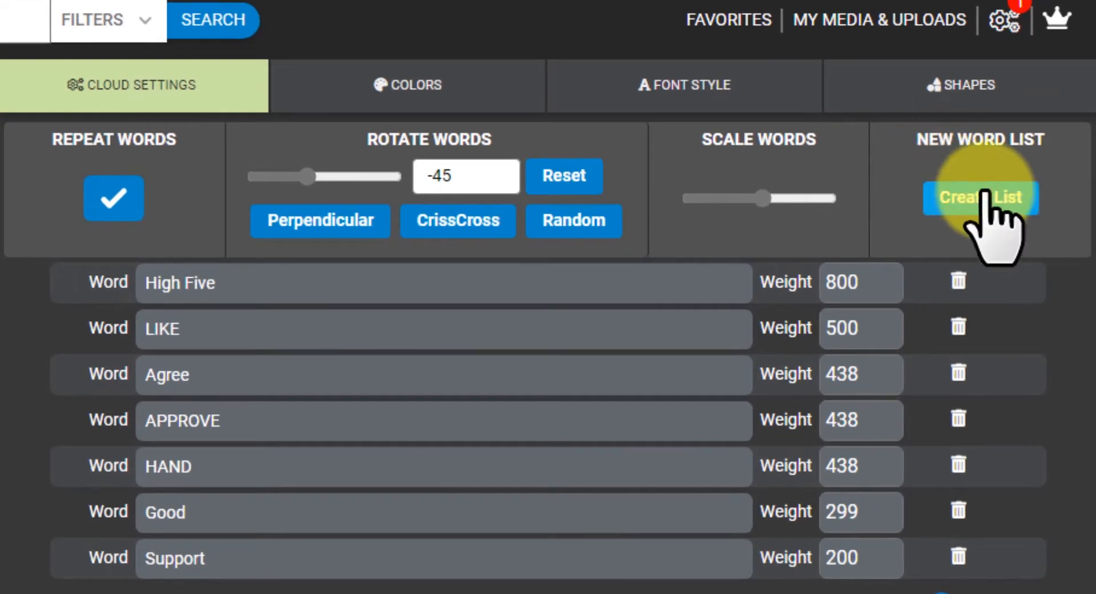
left_click(994, 191)
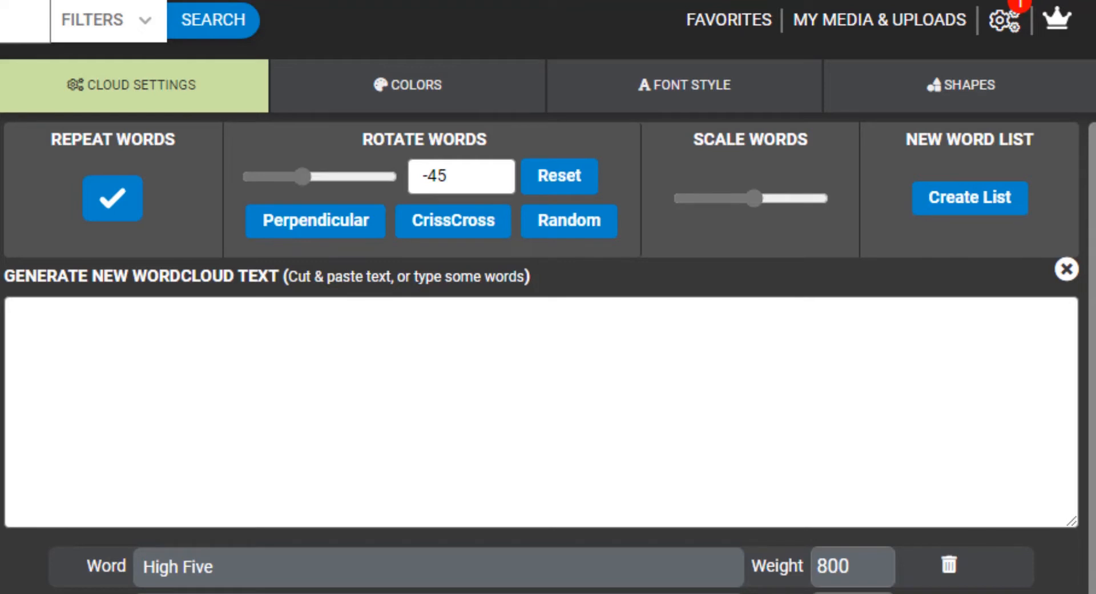
left_click(208, 335)
type("What's-Up Hello GREET HIGH high five slap AWESOME celebrate")
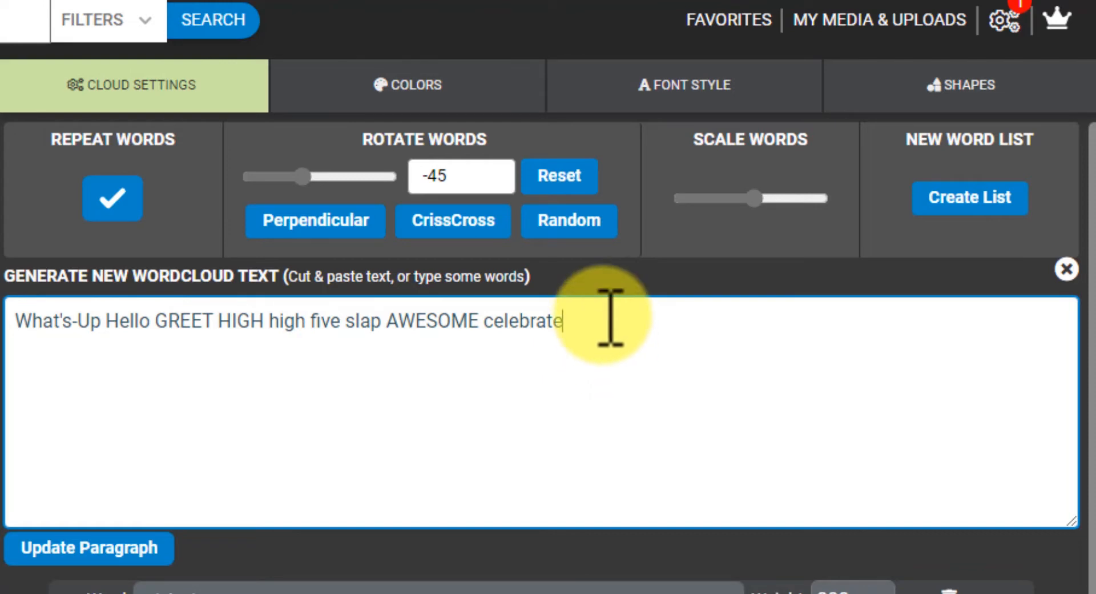
left_click(86, 545)
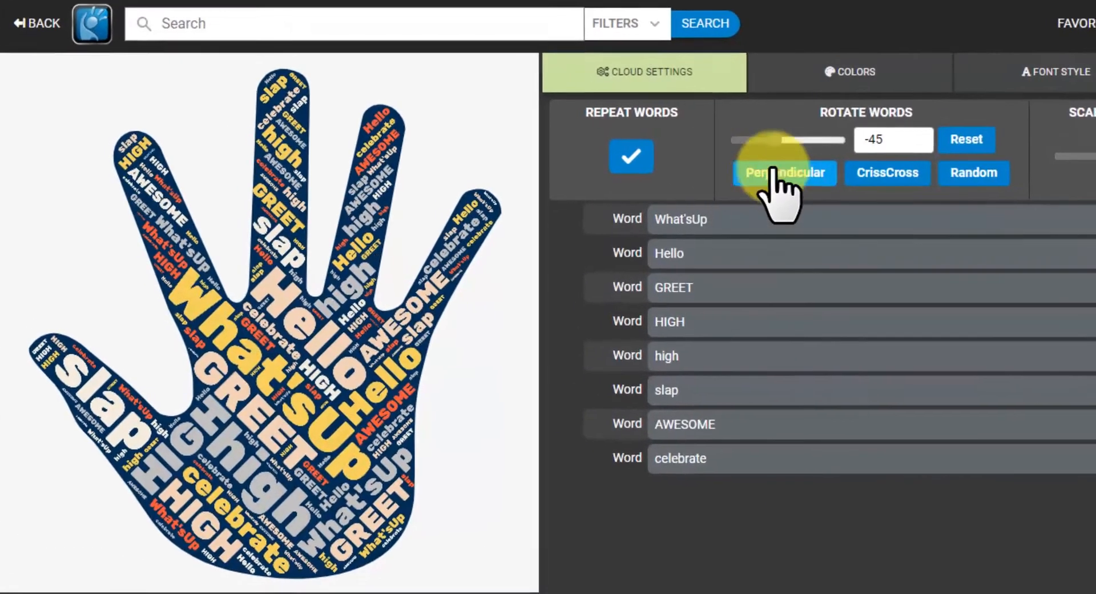
Step: Try the CrissCross, Perpendicular and Random word rotations on the hand word cloud
left_click(883, 180)
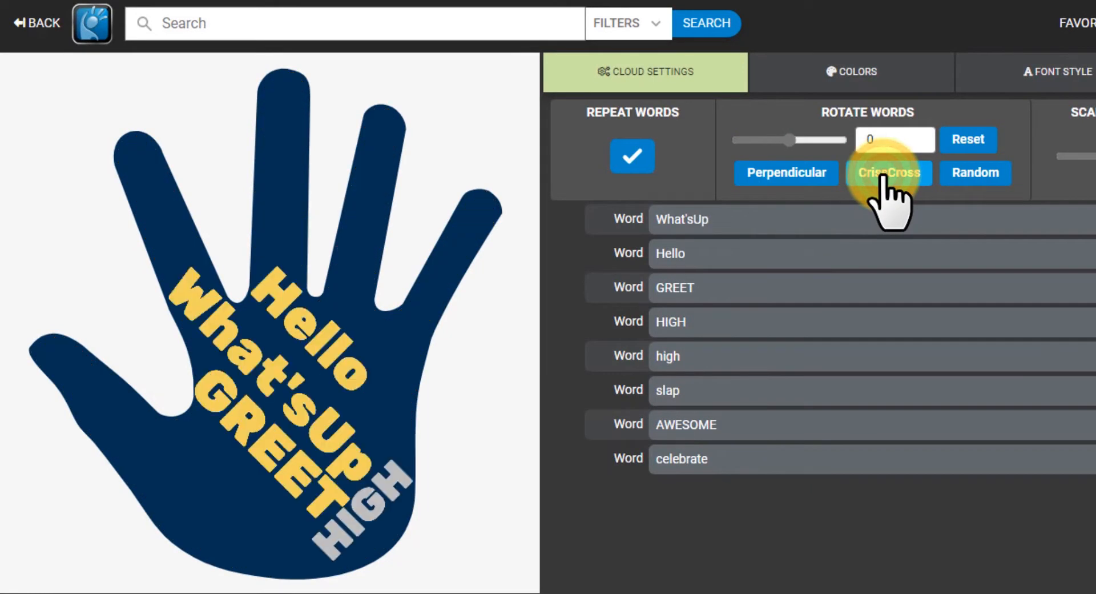
left_click(975, 173)
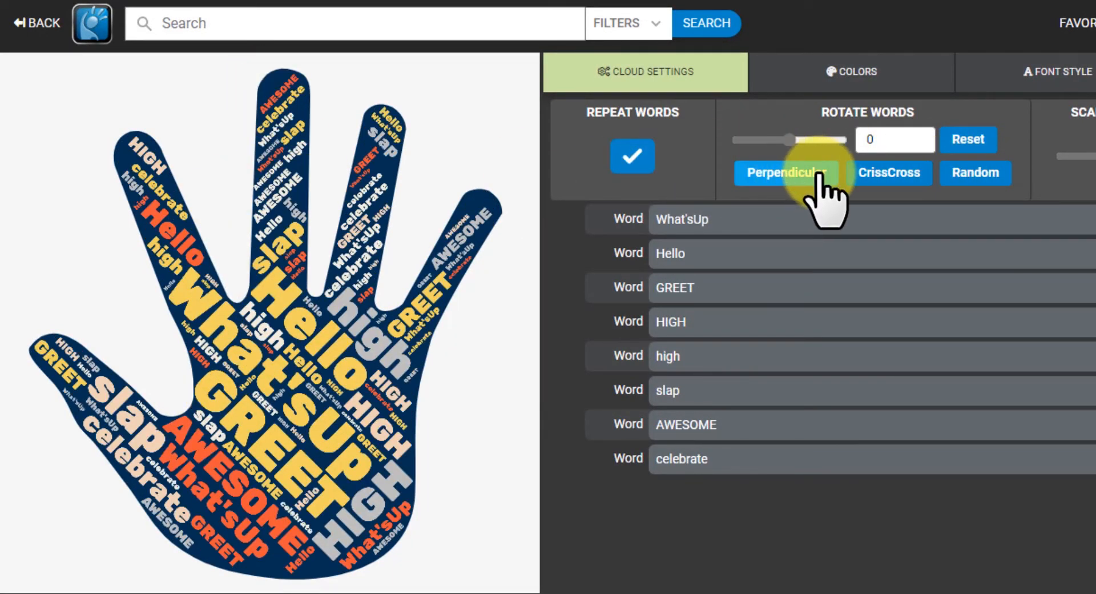
left_click(784, 174)
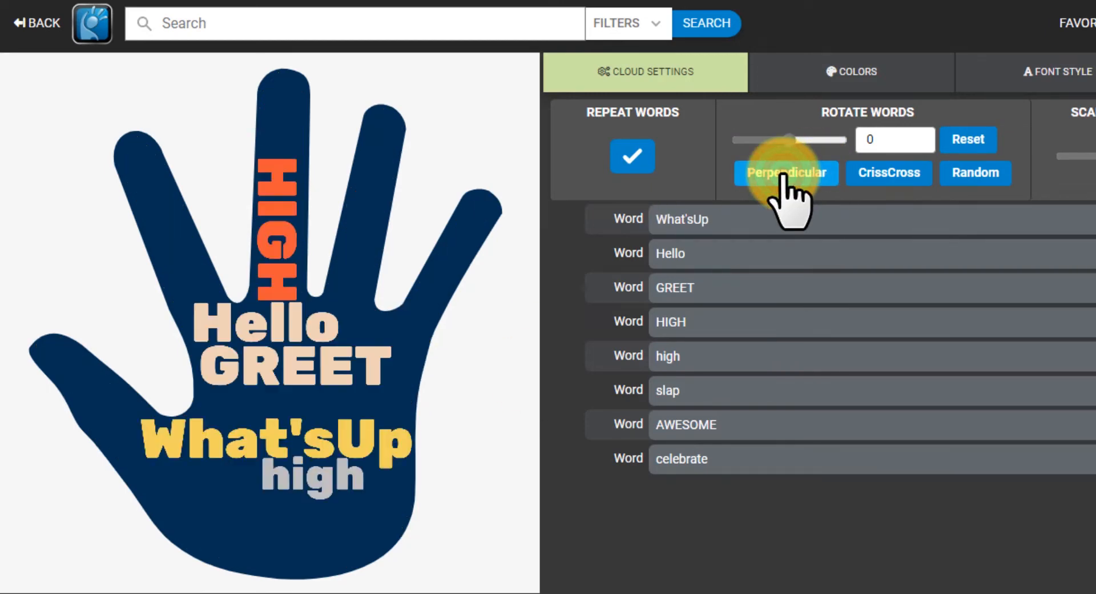
left_click(975, 172)
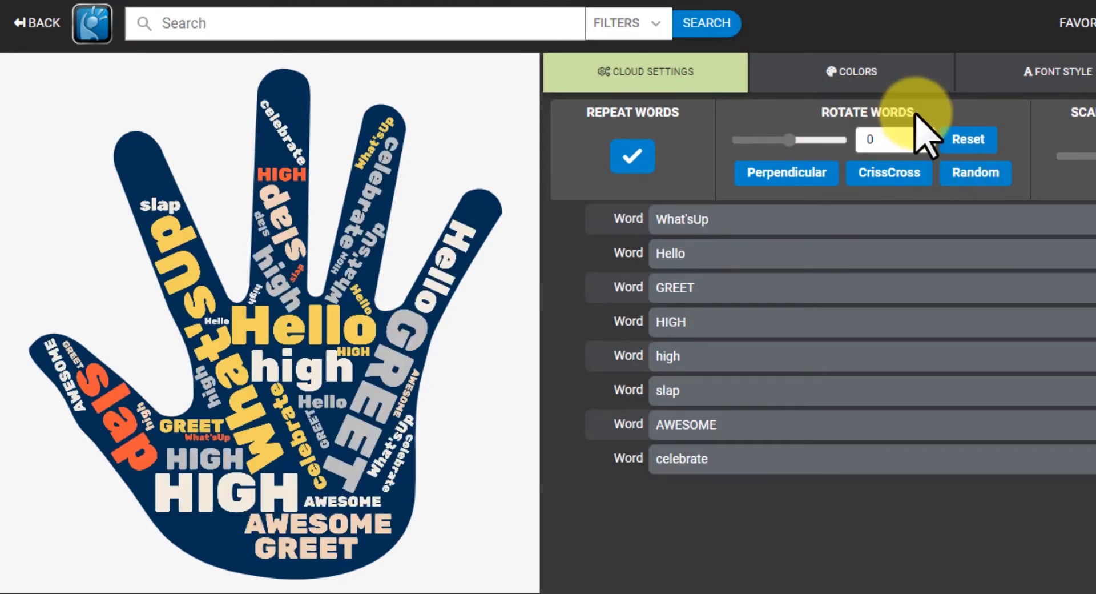
Step: Set the word rotation angle to 31 and raise the word scale to its maximum
left_click(788, 141)
left_click_drag(806, 140, 812, 140)
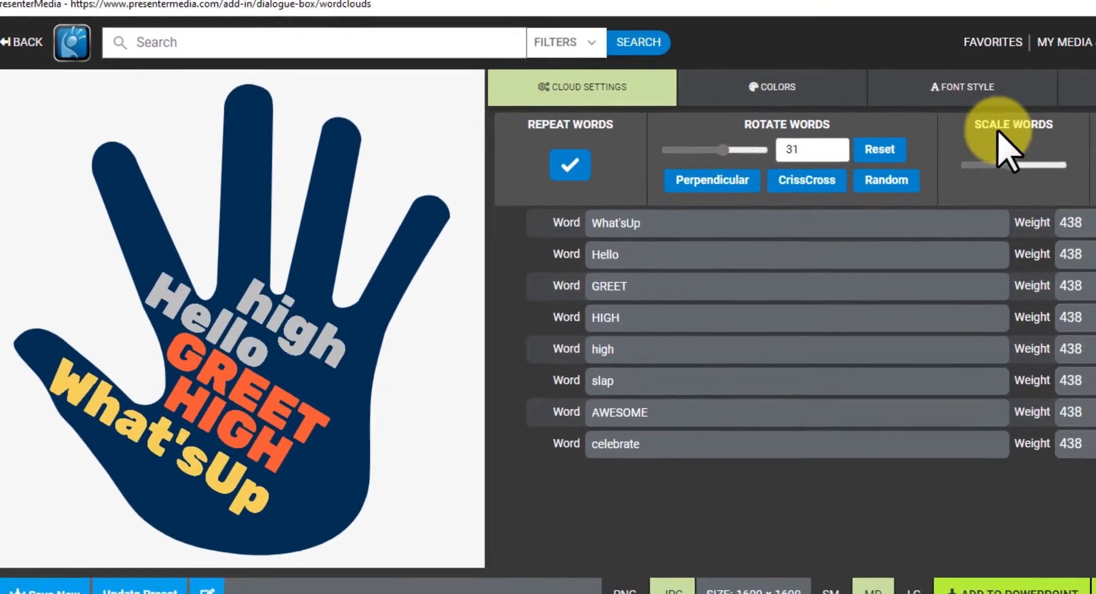
left_click_drag(1005, 165, 1053, 167)
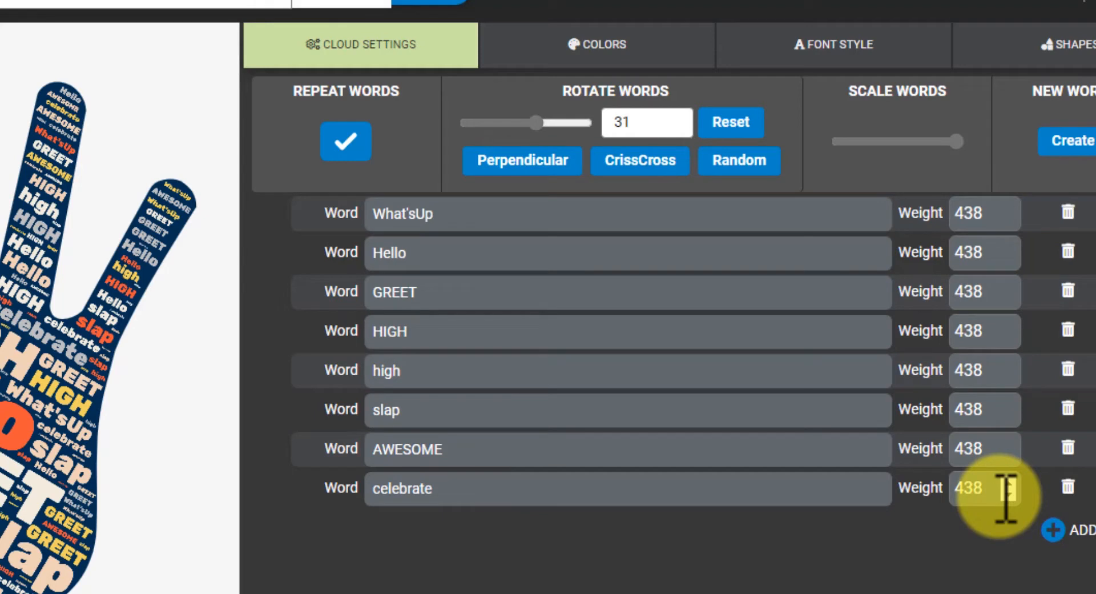
Step: Set the weight of the word HIGH to 600 and add the word Hi to the list with its own weight
double_click(988, 331)
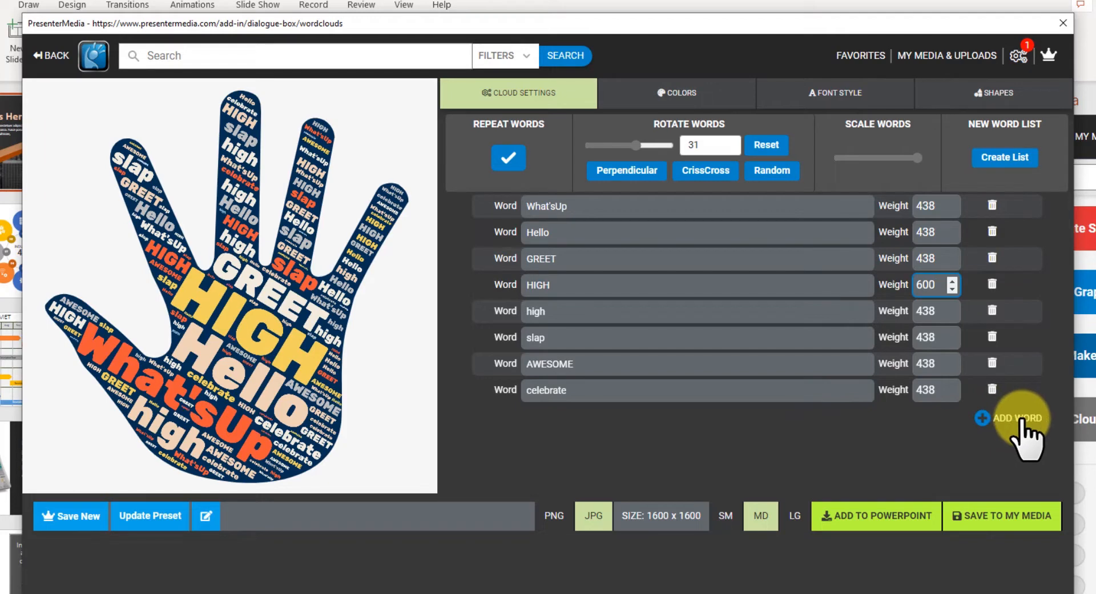
left_click(988, 419)
left_click(625, 417)
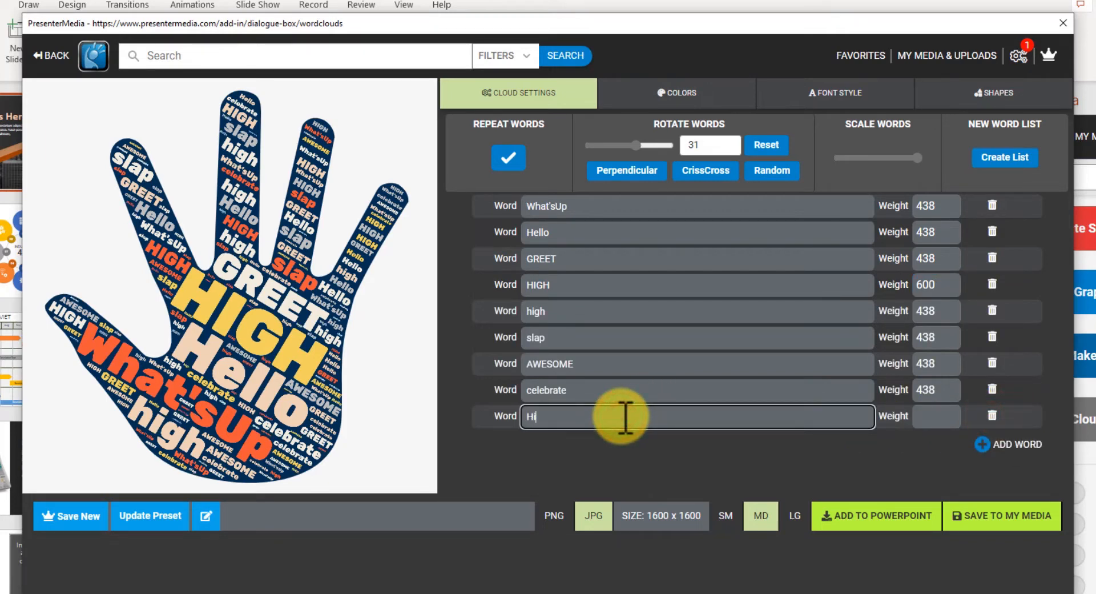
left_click(939, 416)
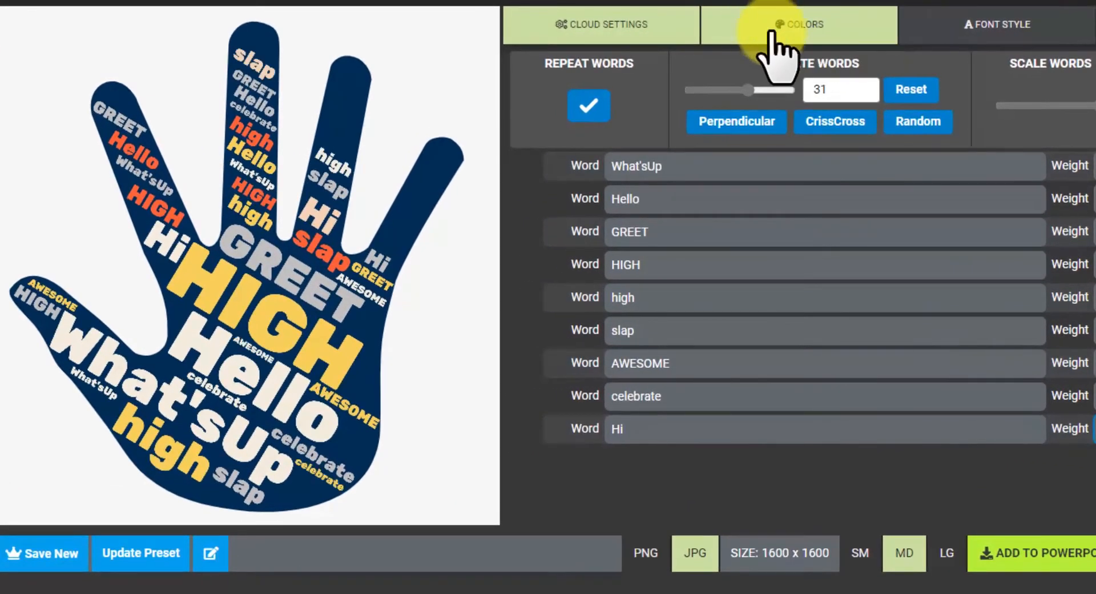
Step: Apply the navy, gray-blue, white and red color palette to the word cloud and look at its individual text color choices
left_click(789, 25)
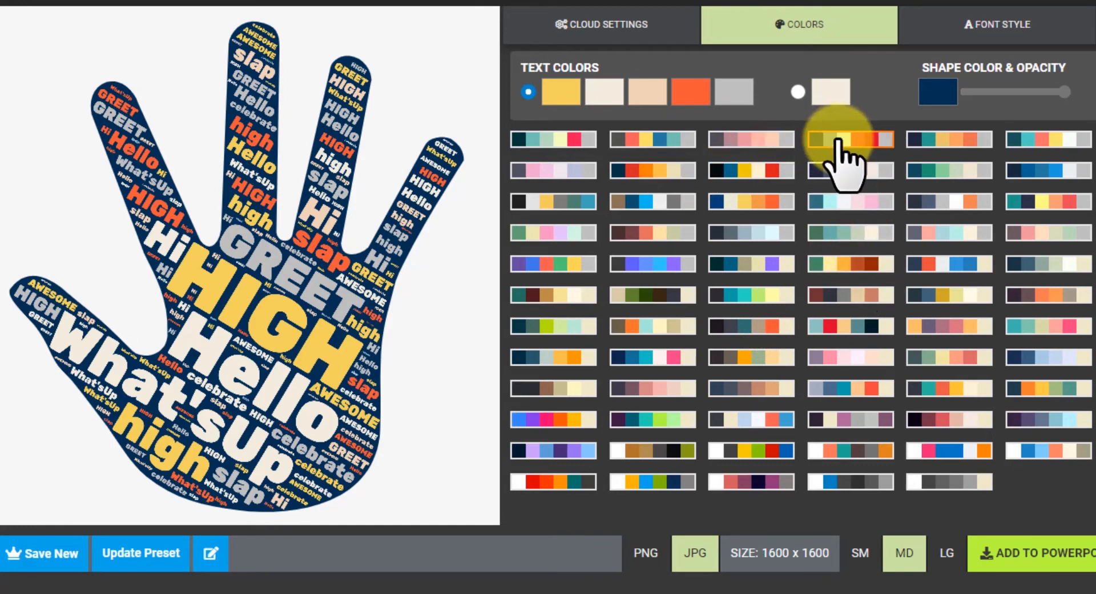
left_click(837, 142)
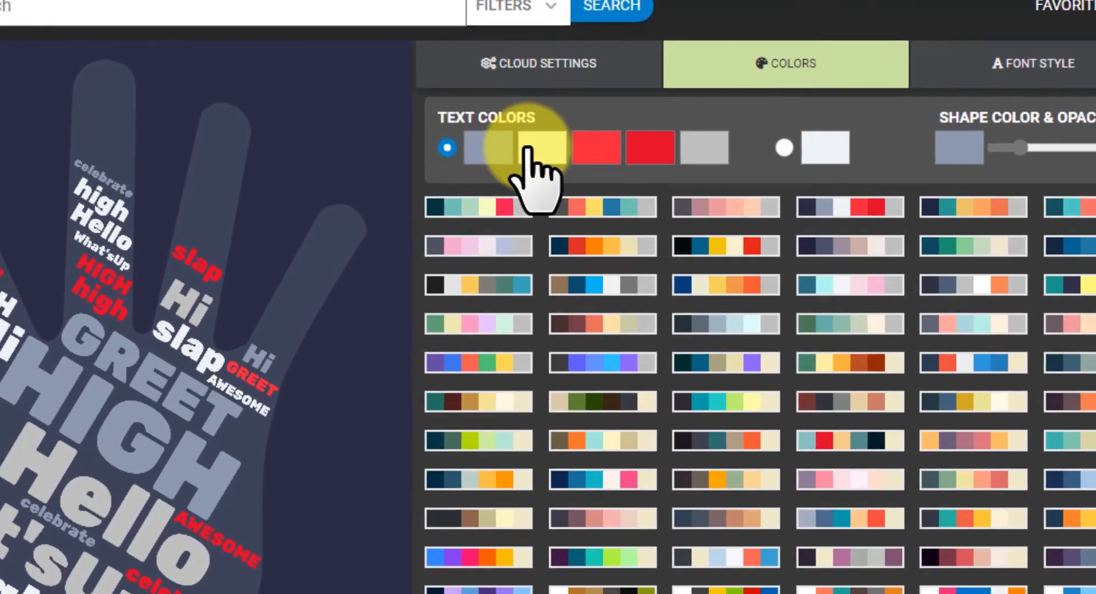
left_click(576, 92)
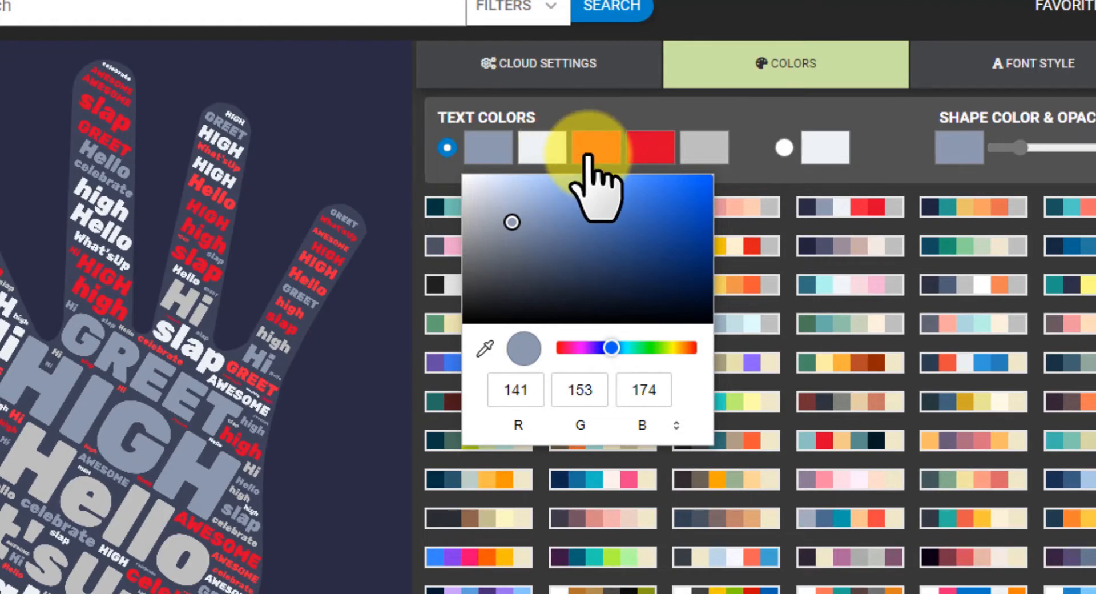
left_click(731, 106)
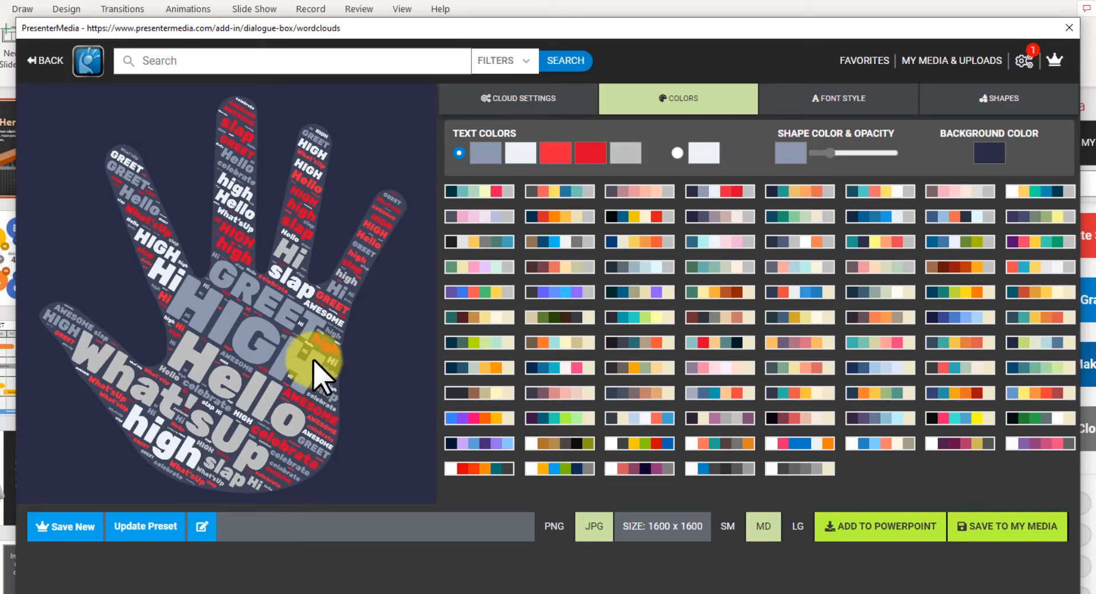
Step: Try a single bright blue text color for all words and switch back to the multiple text colors
left_click(677, 152)
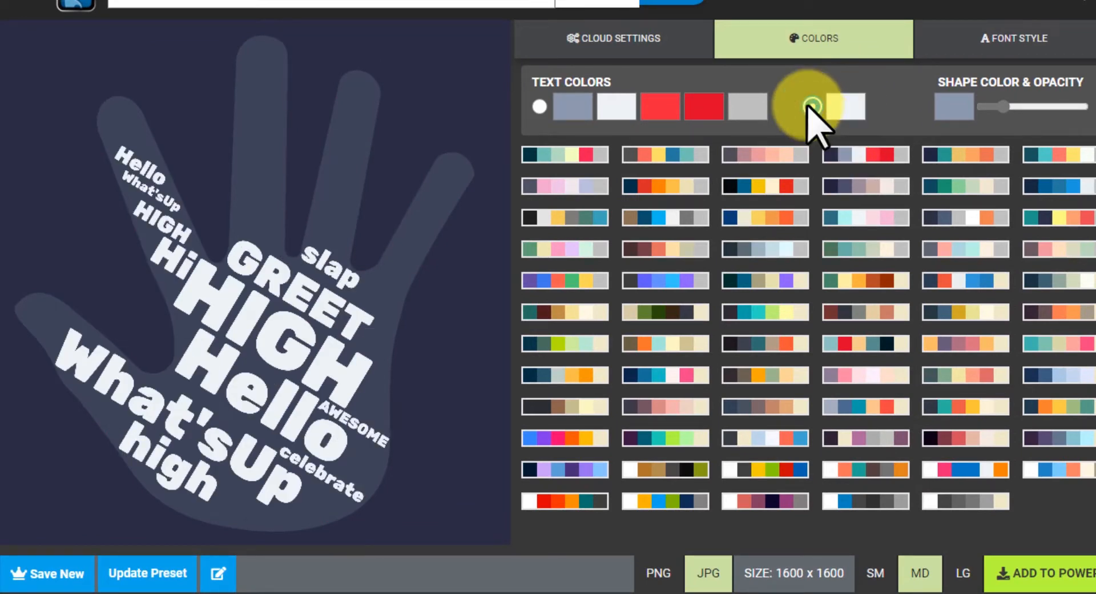
left_click(844, 113)
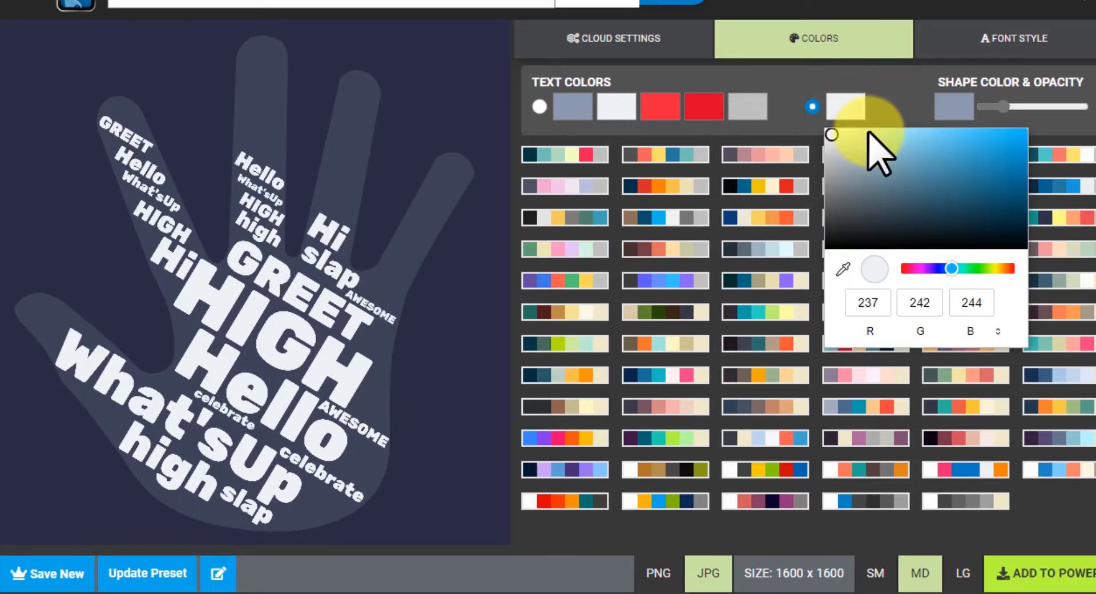
left_click(1083, 133)
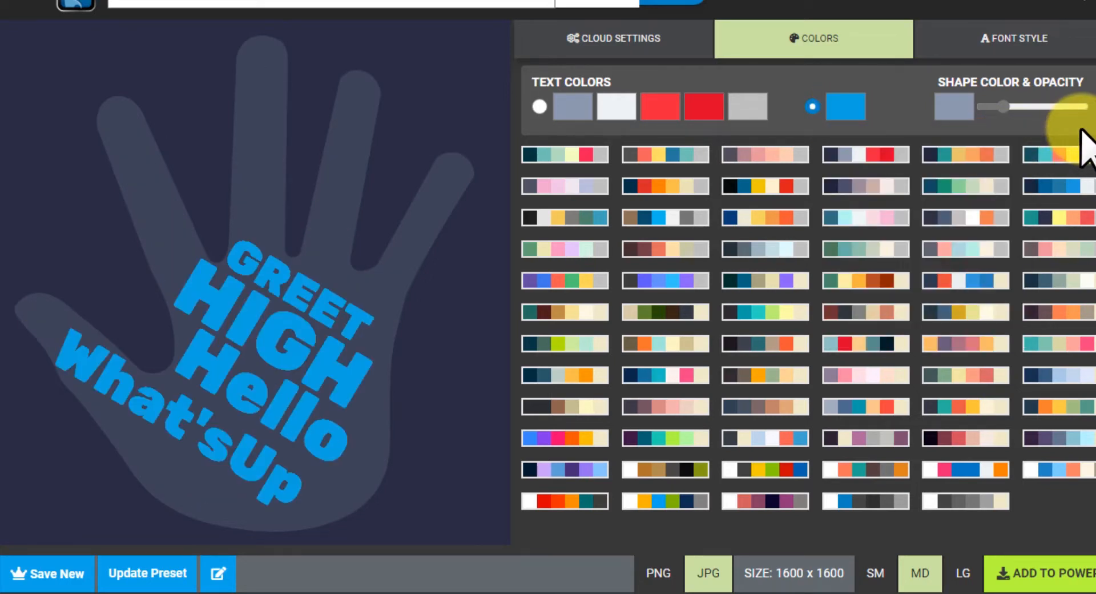
left_click(540, 105)
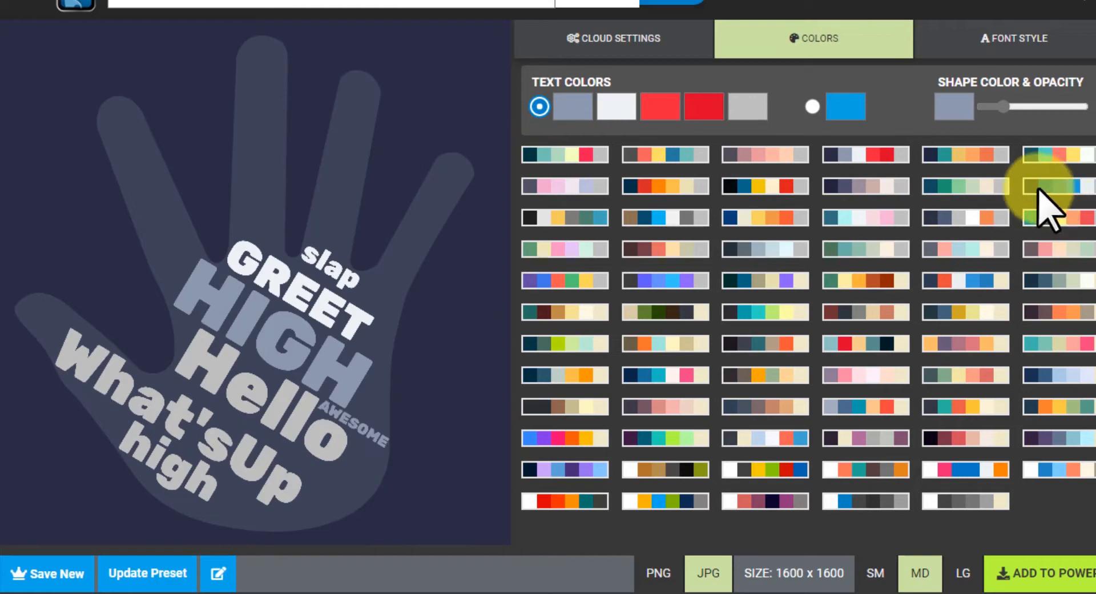
Step: Apply the black, blue, yellow, cream and red palette and set the background color to dark gray, RGB 38, 38, 39
left_click(769, 184)
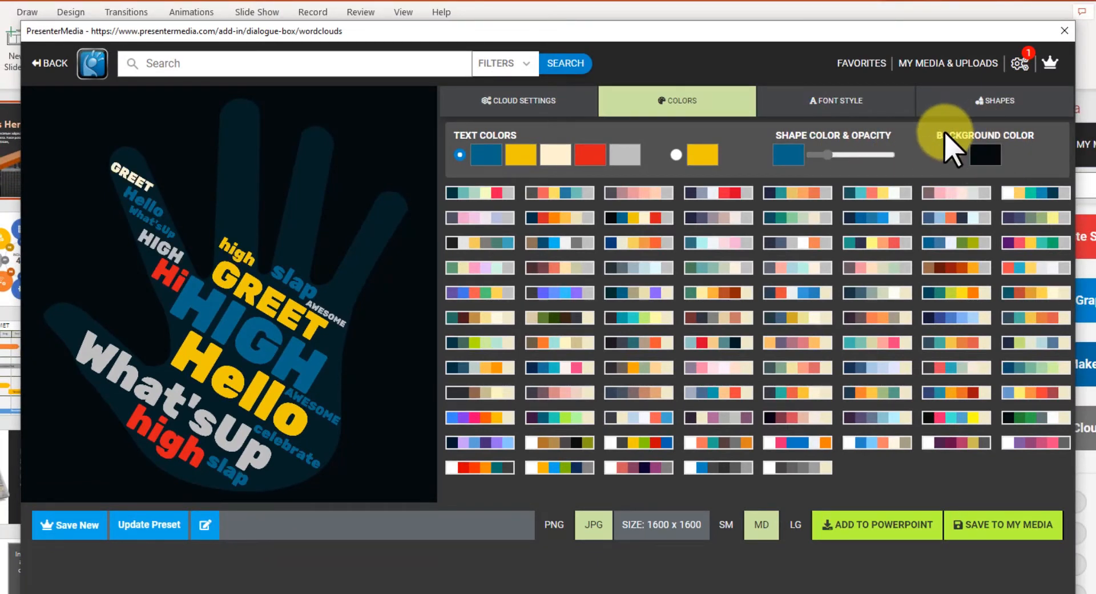
left_click(989, 158)
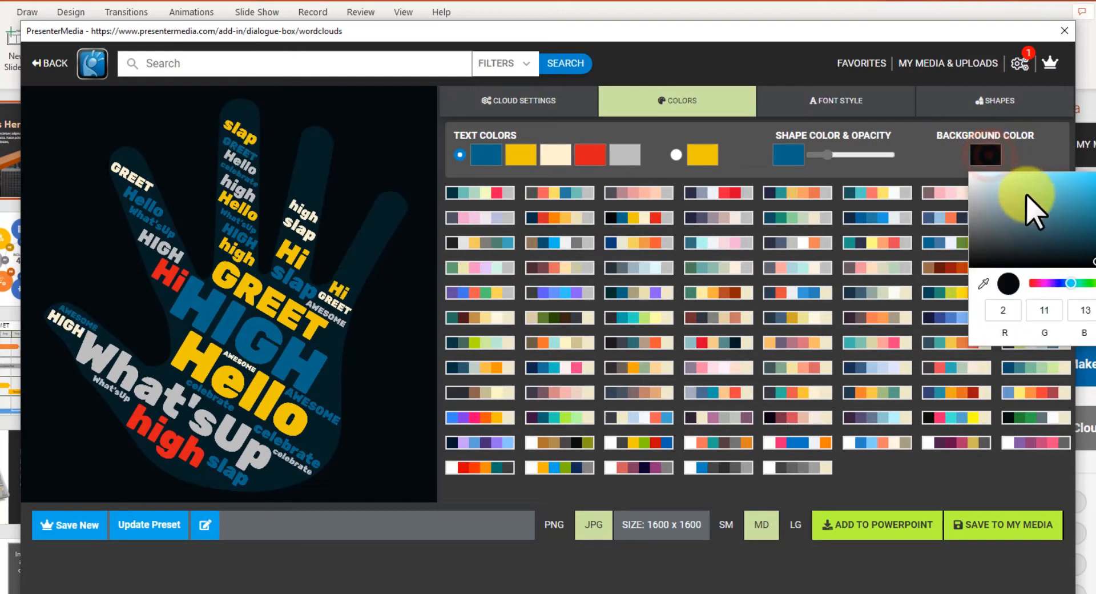
left_click(1033, 197)
left_click_drag(1032, 197, 976, 245)
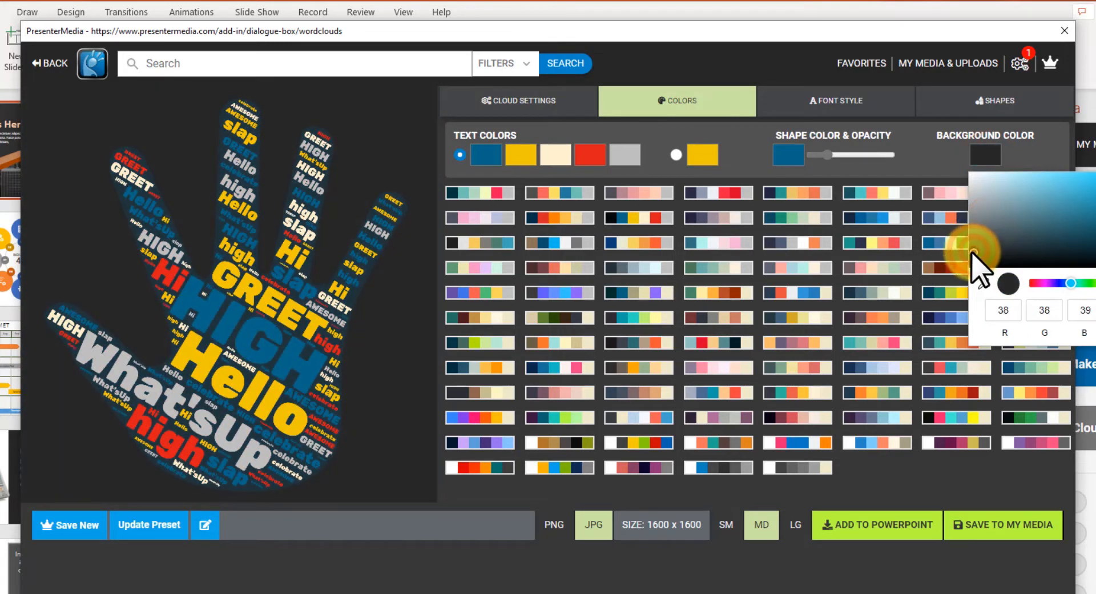
left_click(789, 560)
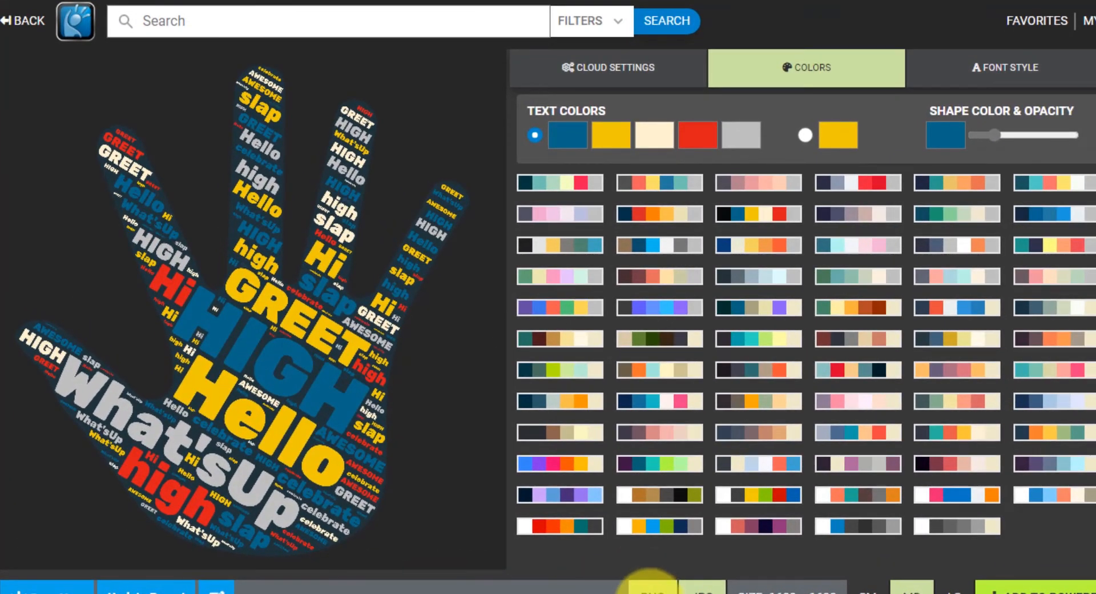
Step: Switch the image format to PNG for a transparent background and raise the hand shape's opacity to maximum
left_click(651, 588)
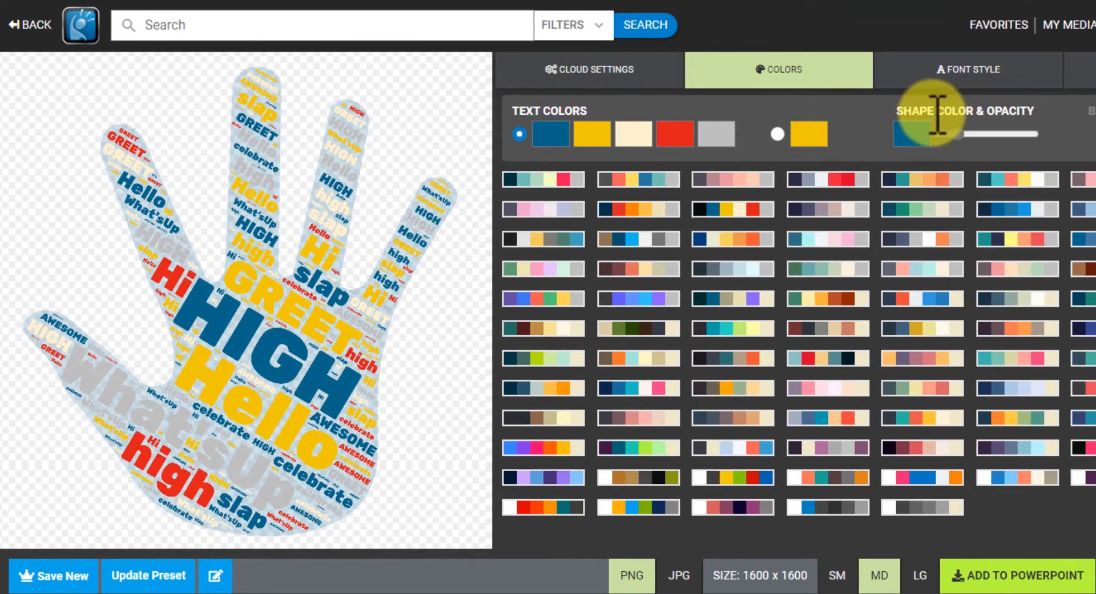
left_click_drag(959, 137, 1037, 139)
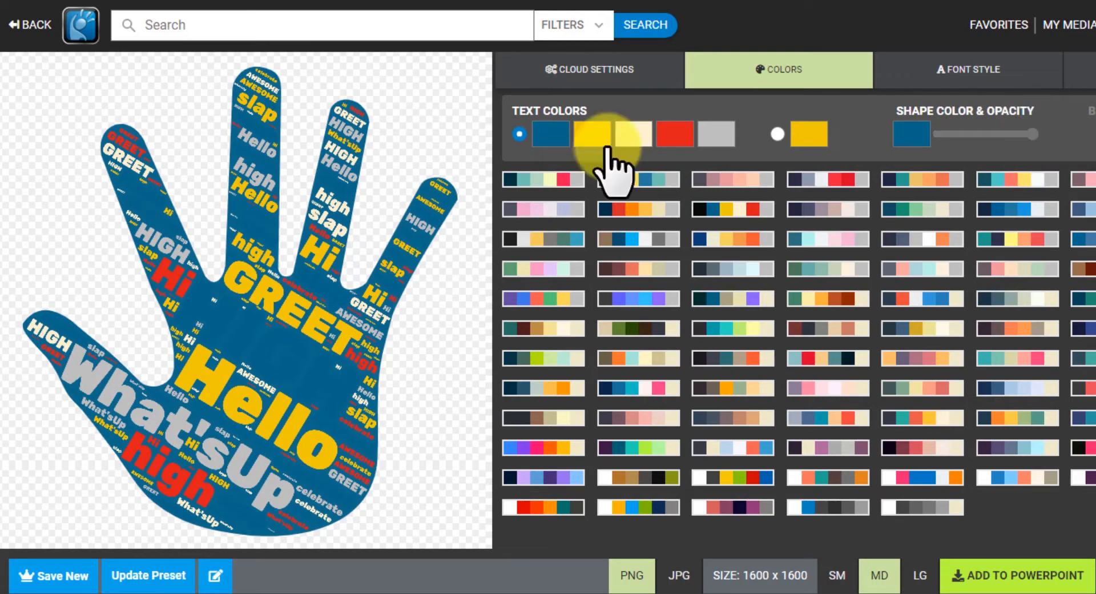
Step: Set the hand shape's color to very dark navy, testing minimum opacity before restoring it to maximum
left_click(913, 135)
left_click_drag(1029, 211, 1078, 240)
left_click(1083, 137)
left_click(920, 135)
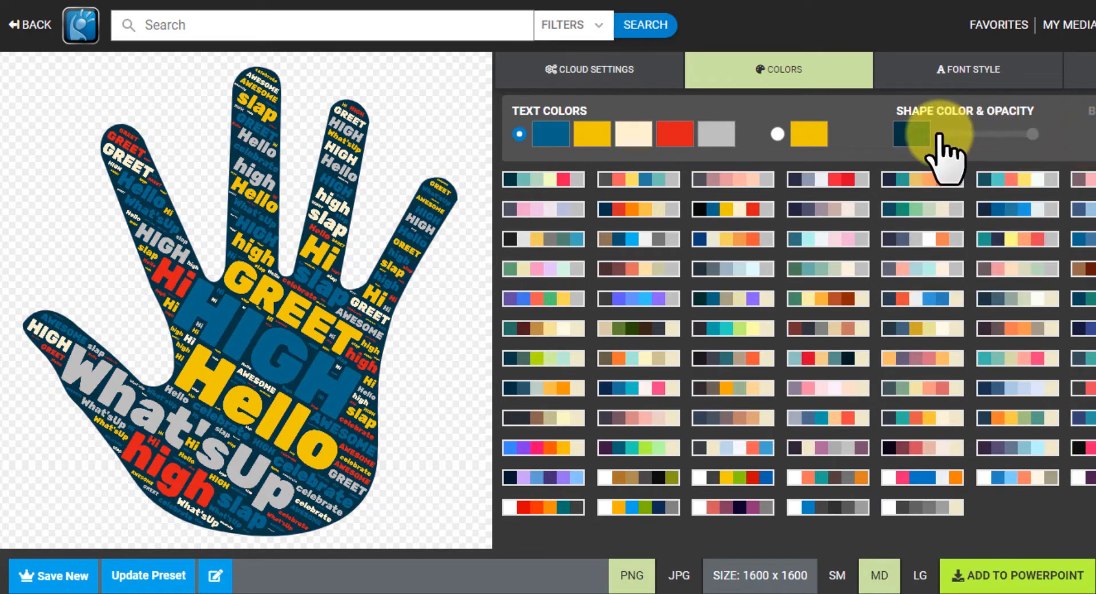
left_click_drag(1049, 206, 1062, 242)
left_click(1084, 135)
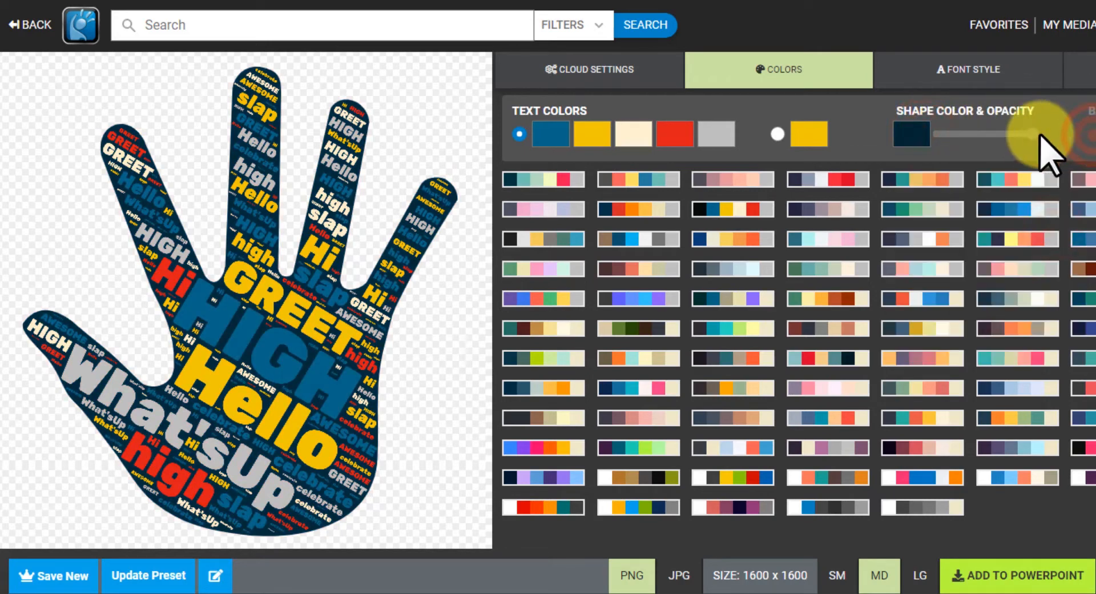
left_click_drag(1035, 135, 939, 137)
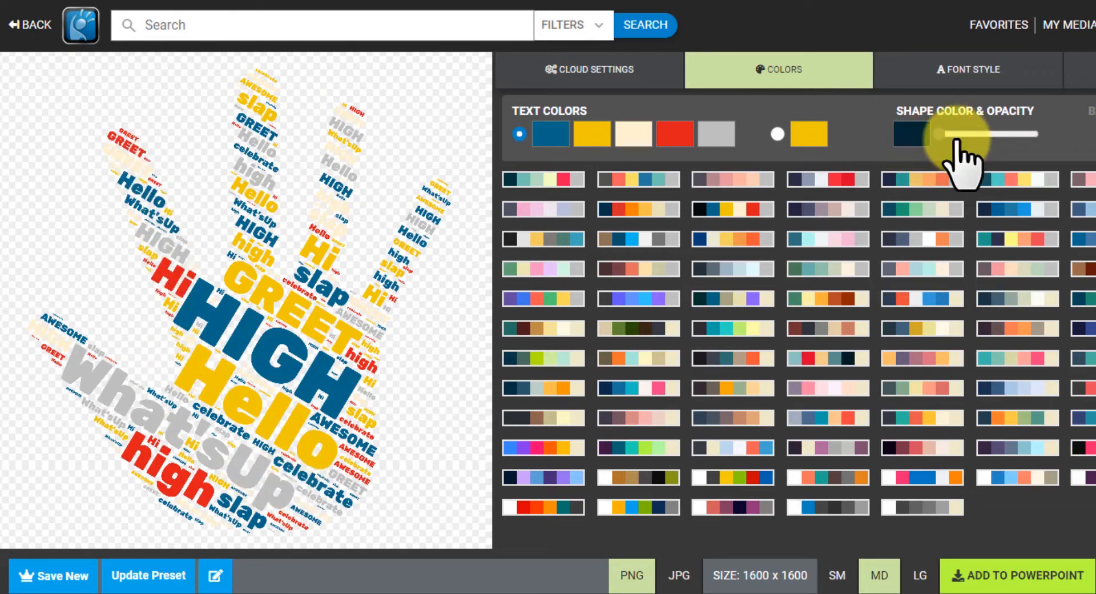
left_click_drag(941, 136, 1070, 151)
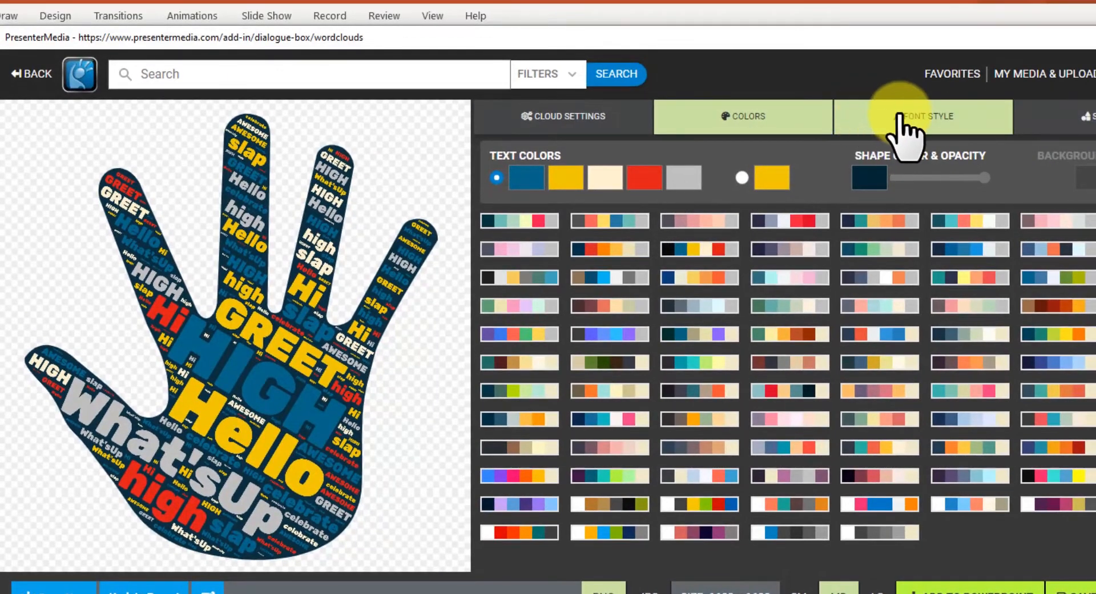
Step: Change the font of the word cloud's text to Creepster
left_click(900, 116)
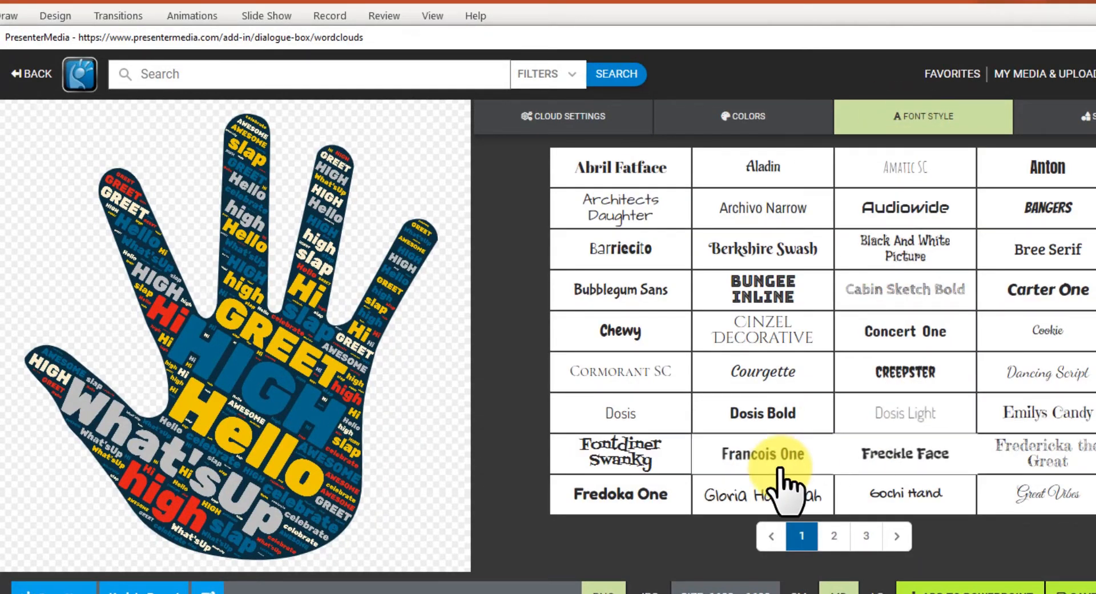
left_click(896, 369)
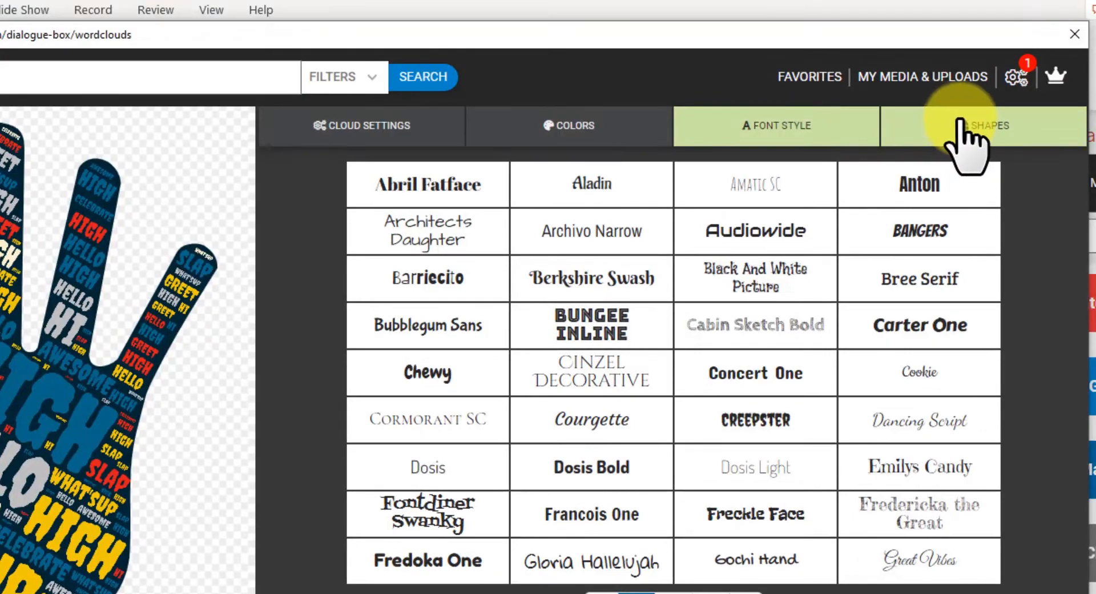
Step: Use text instead of the hand as the word cloud's shape
left_click(970, 137)
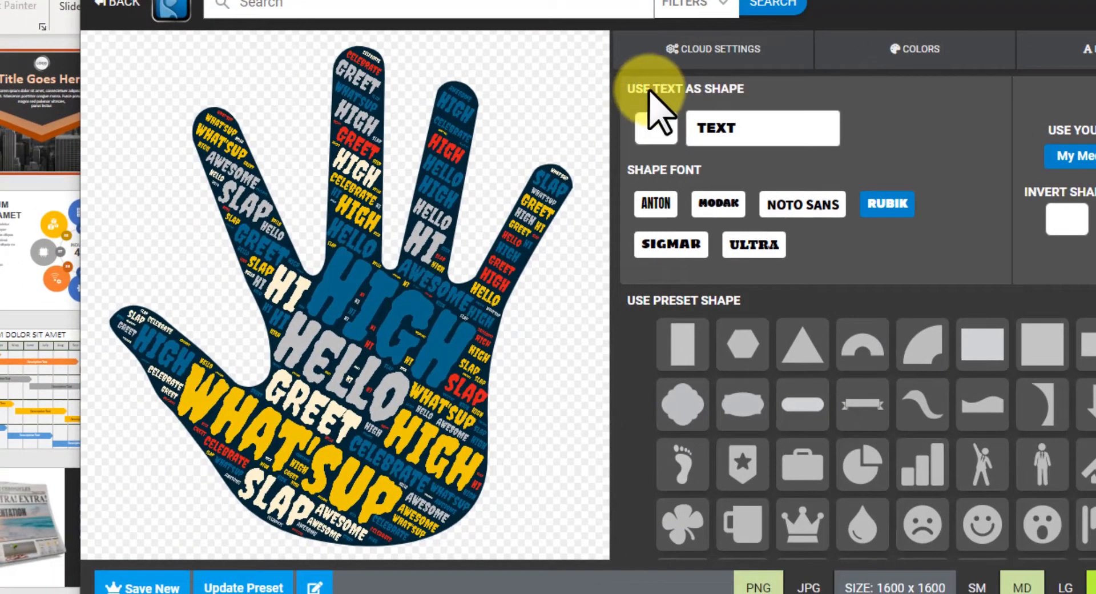
left_click(651, 127)
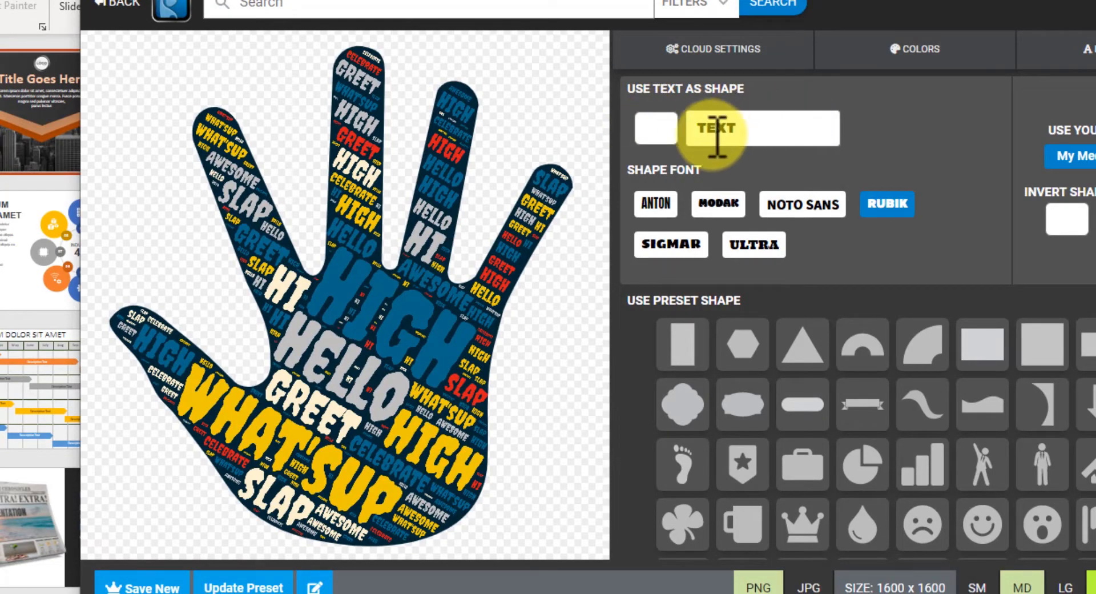
left_click(656, 128)
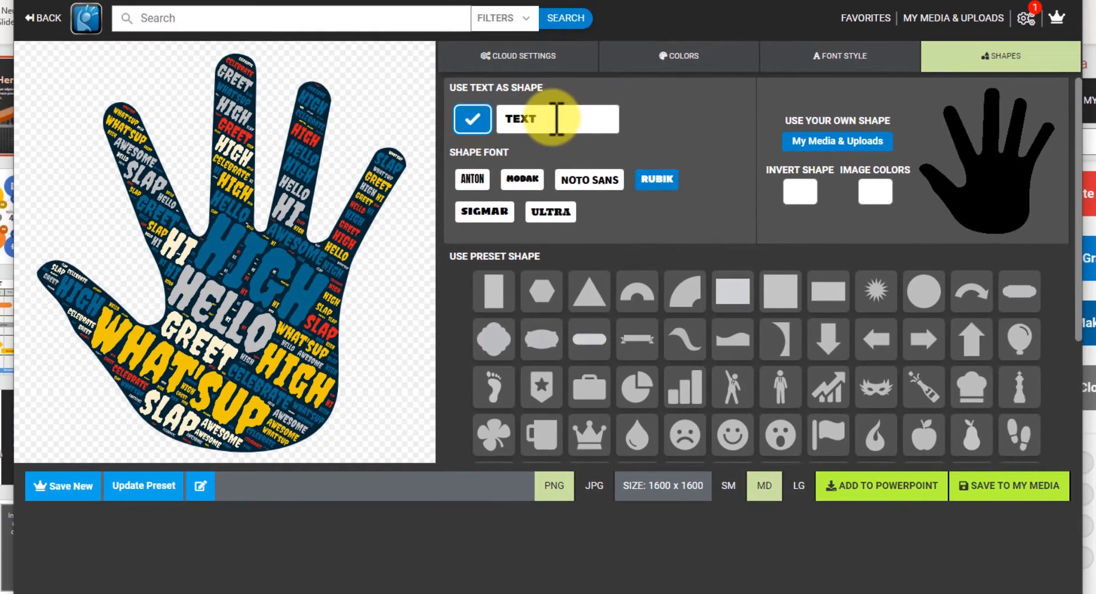
double_click(556, 119)
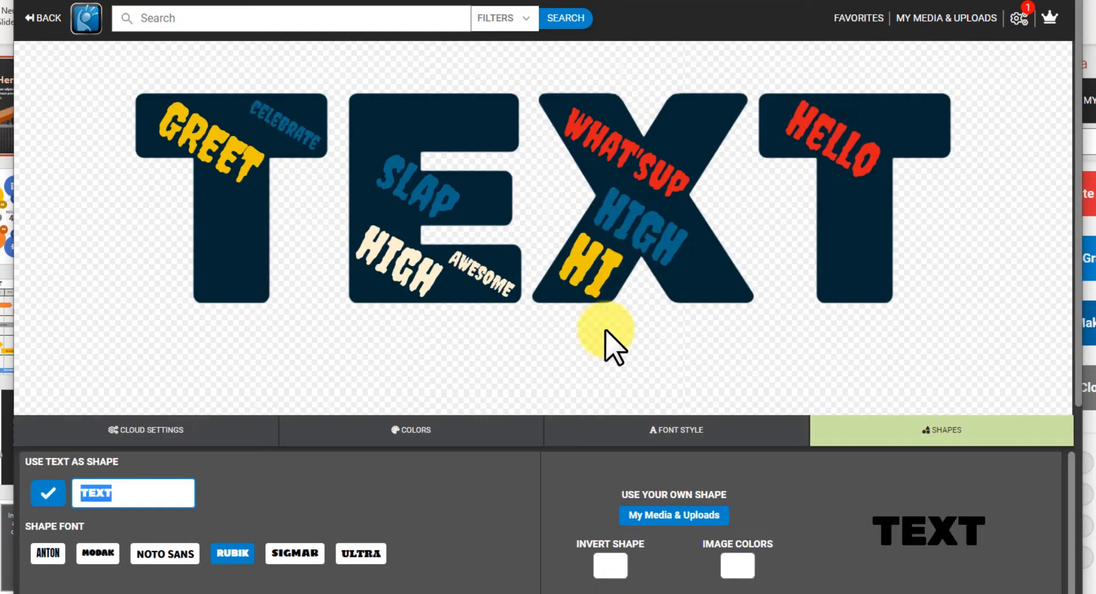
scroll(606, 330, "down", 2)
scroll(606, 330, "up", 2)
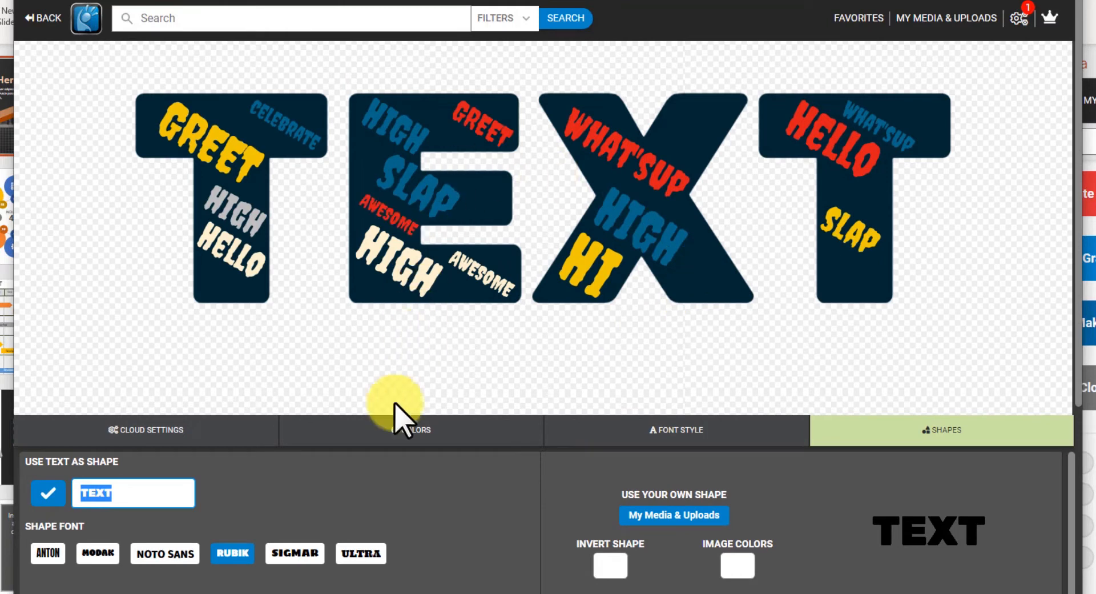
Step: Set the shape text to HALLOWEEN, keeping the Rubik shape font
scroll(447, 421, "down", 2)
scroll(435, 310, "up", 2)
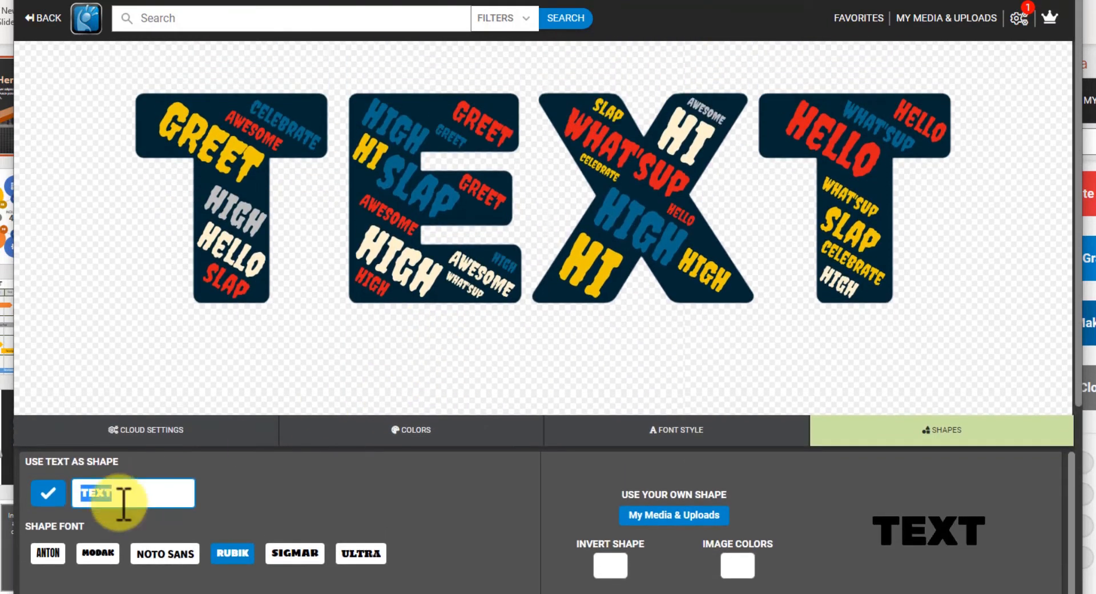
left_click(129, 494)
left_click_drag(148, 494, 57, 489)
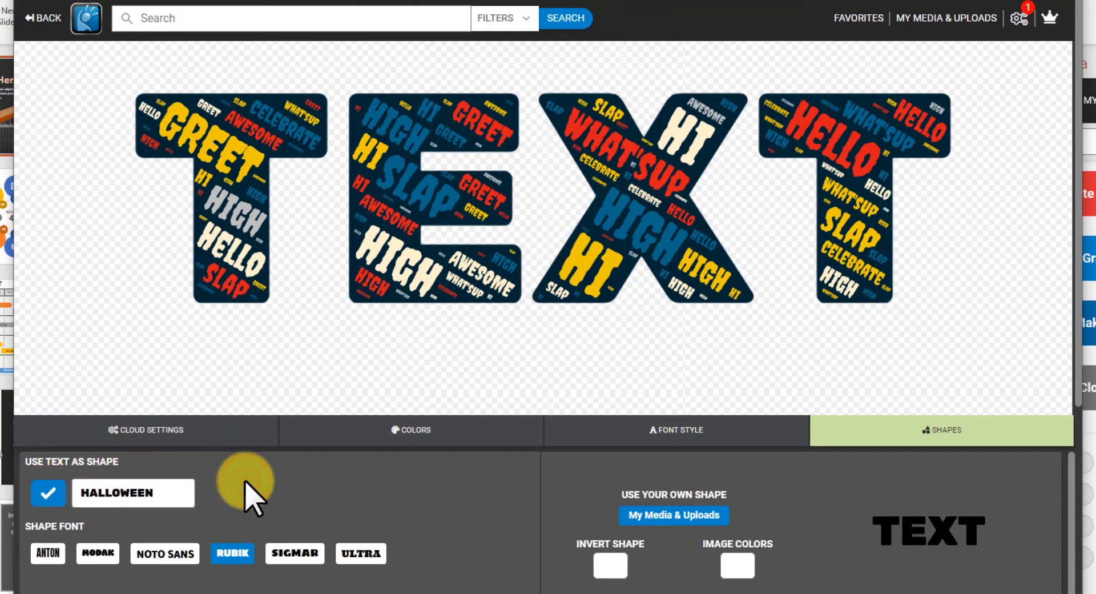
scroll(246, 494, "down", 3)
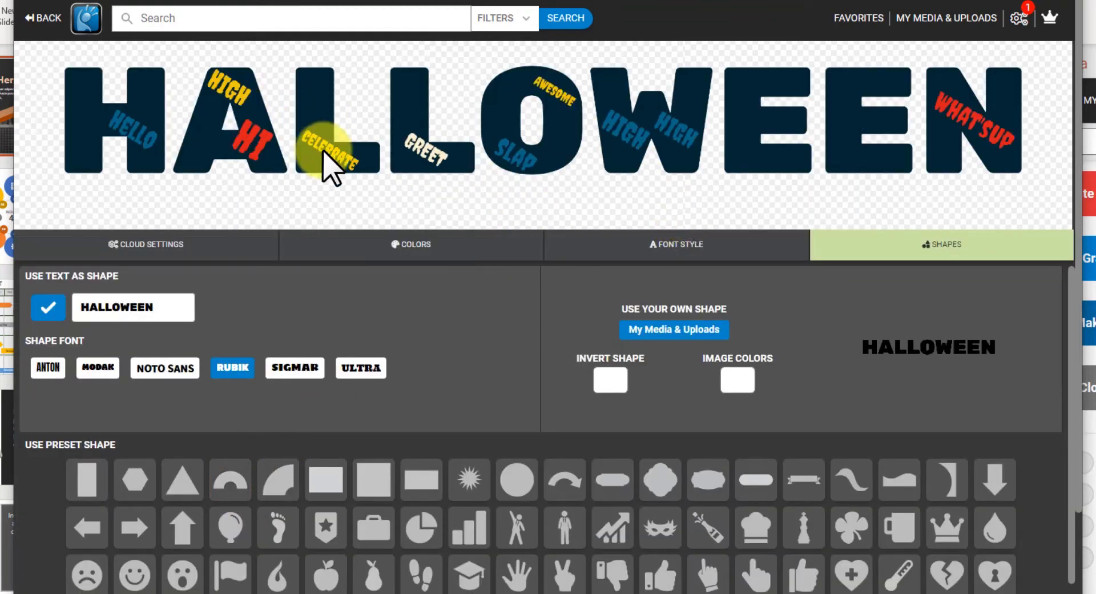
Step: Check the HALLOWEEN word cloud and turn off the text shape to return to the hand
scroll(400, 188, "down", 2)
scroll(428, 203, "up", 2)
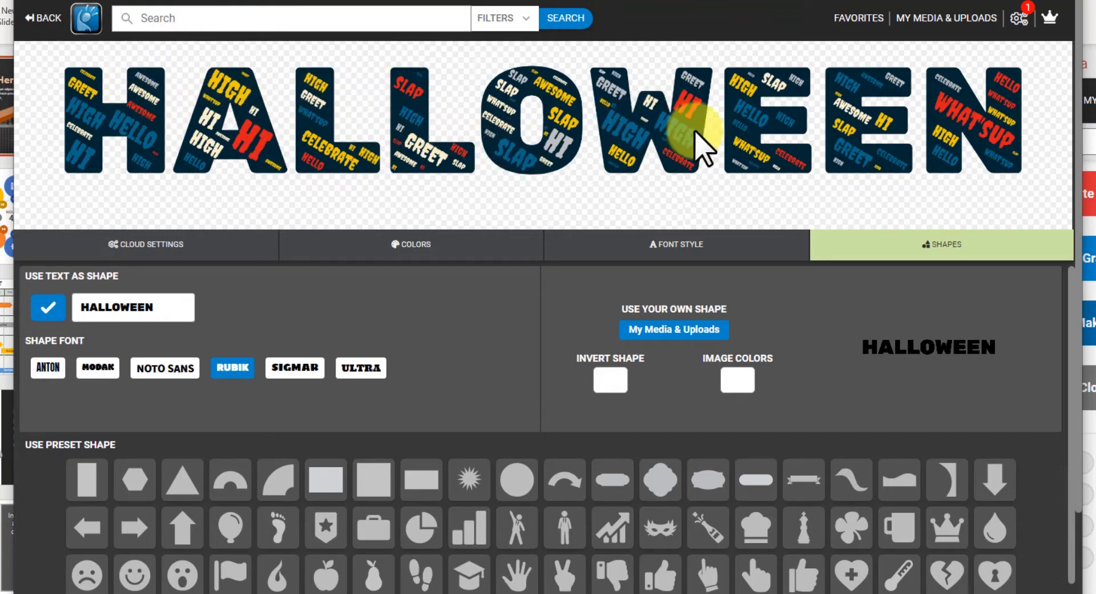
scroll(743, 145, "down", 2)
scroll(863, 127, "up", 2)
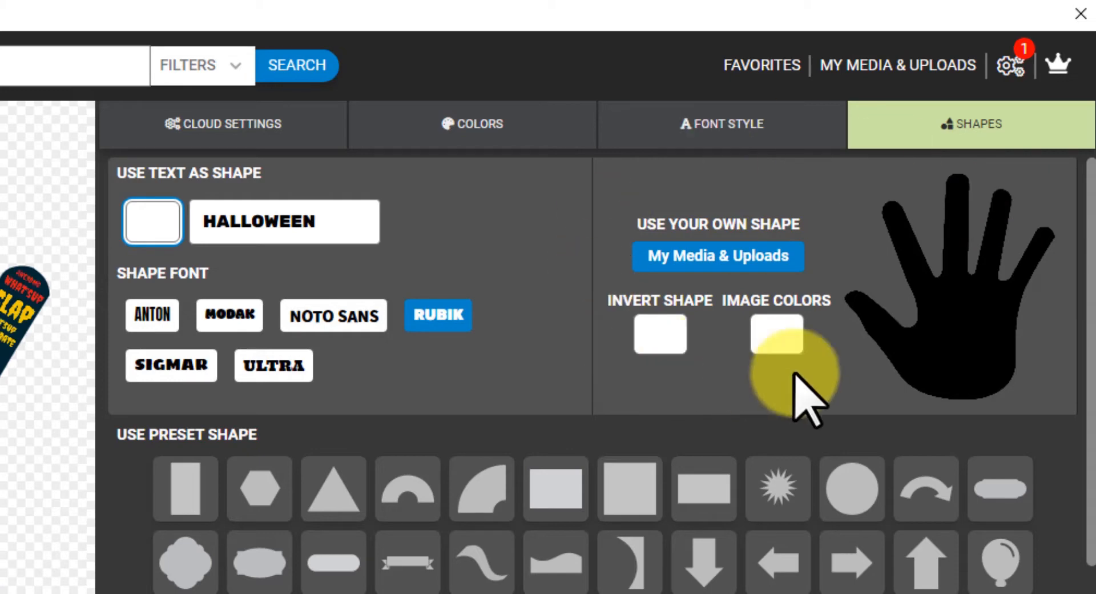
scroll(811, 274, "down", 2)
scroll(816, 270, "up", 2)
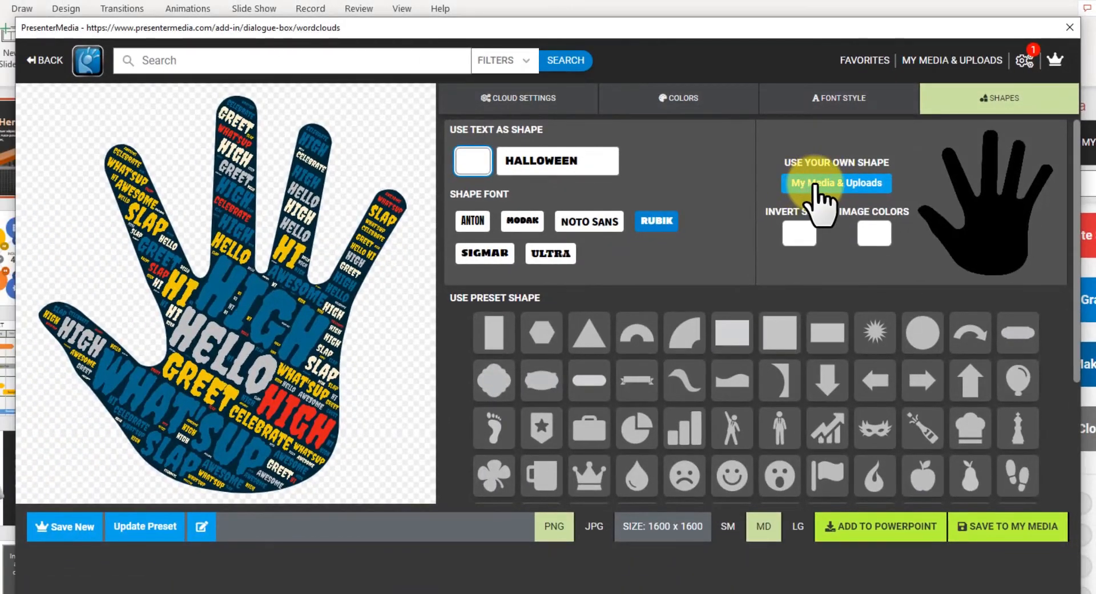
Step: Use the uploaded SALE photo HeN3zaFe from page 9 of the uploads as the word cloud's shape
left_click(845, 183)
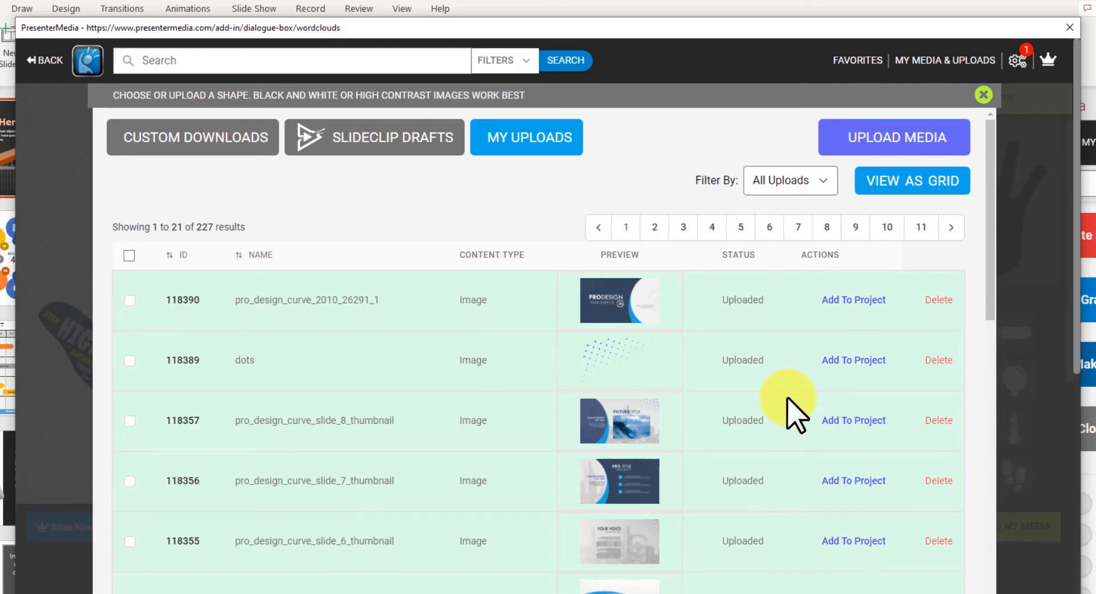
scroll(788, 400, "down", 3)
scroll(788, 400, "up", 3)
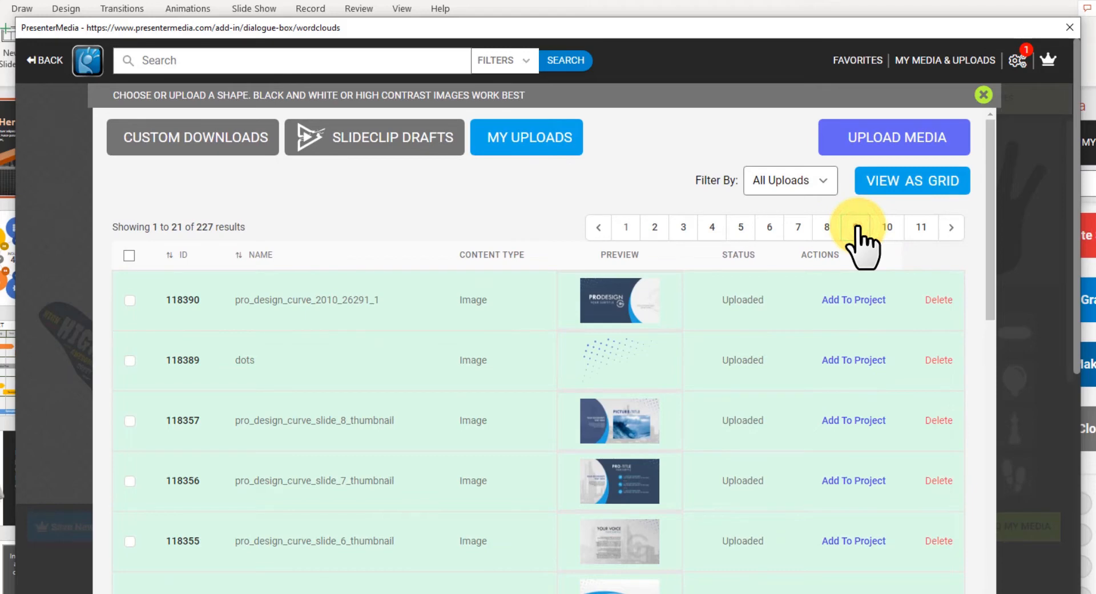
left_click(858, 229)
scroll(811, 365, "down", 6)
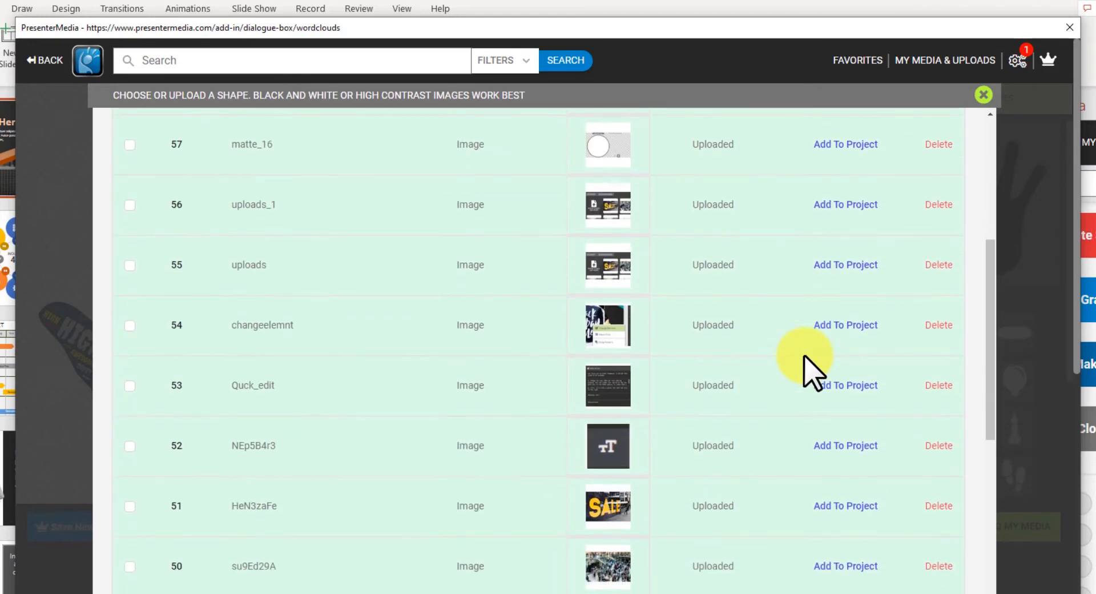
scroll(804, 357, "down", 3)
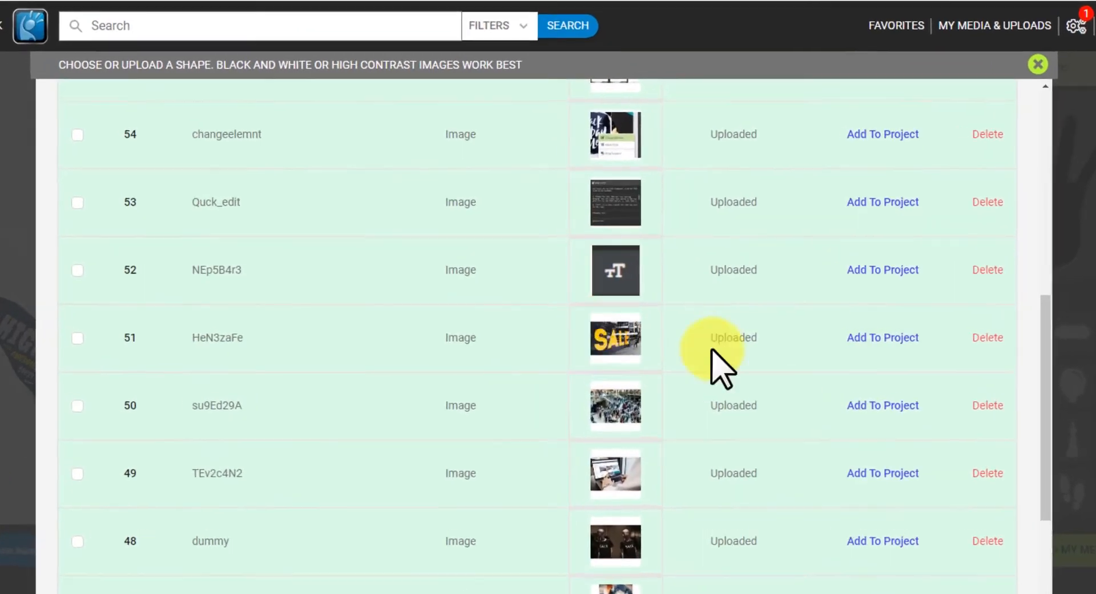
left_click(912, 339)
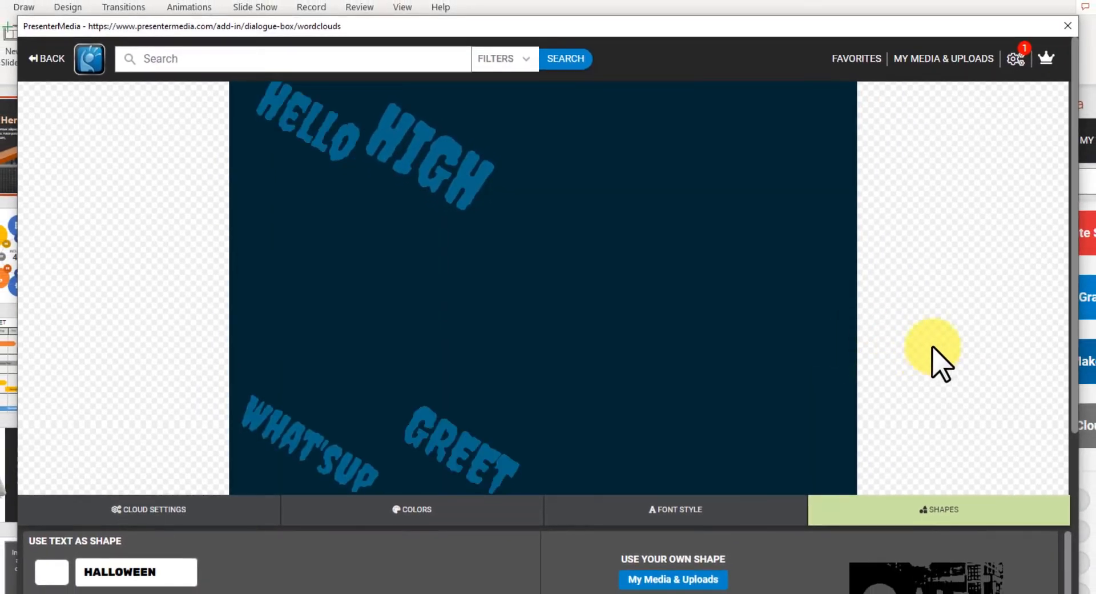
Step: Try the SALE image's contrast slightly above the middle, then lower it to about a third of the range
scroll(913, 497, "down", 3)
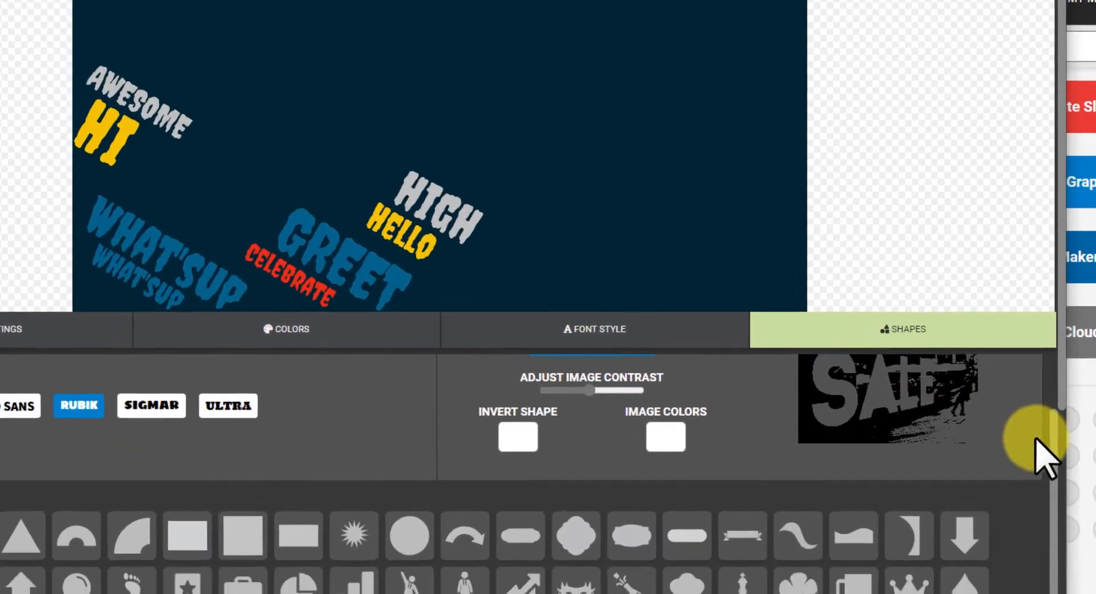
left_click_drag(1067, 553, 1068, 512)
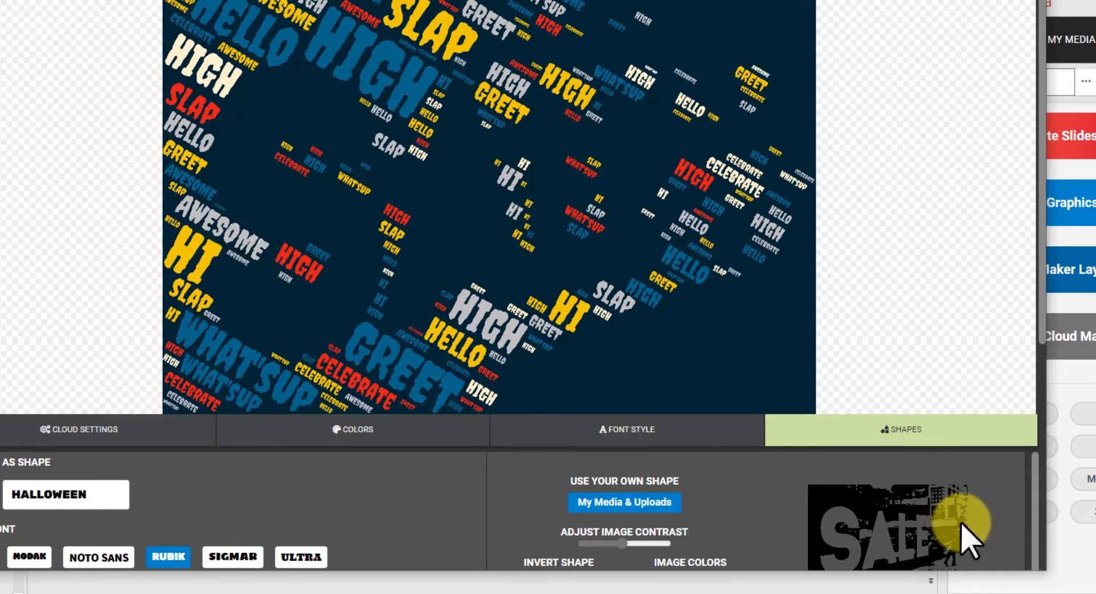
scroll(959, 521, "down", 1)
scroll(977, 517, "down", 1)
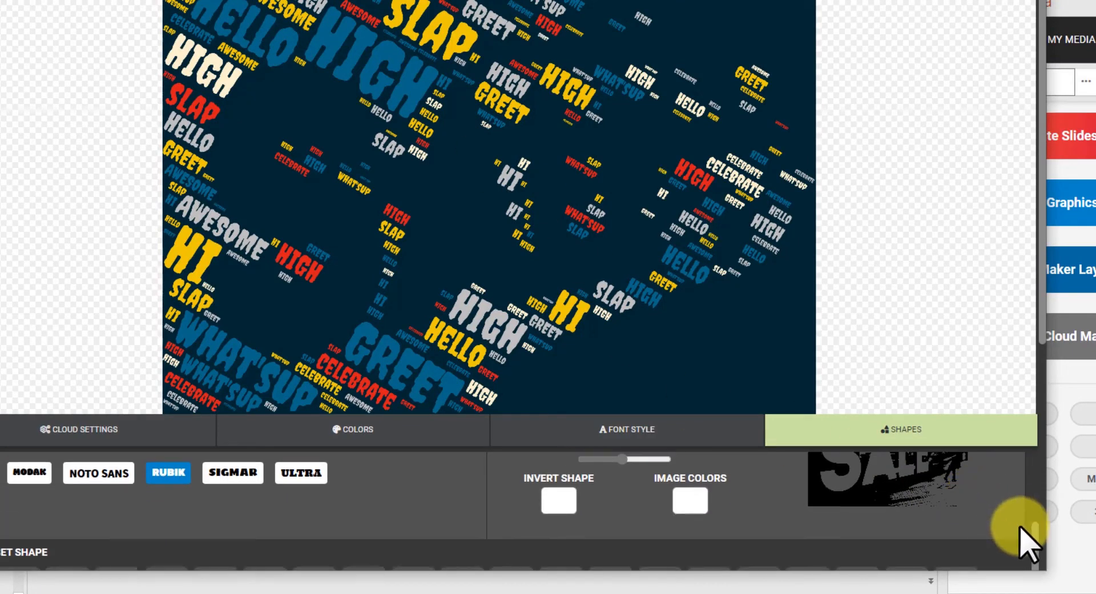
scroll(1036, 519, "up", 2)
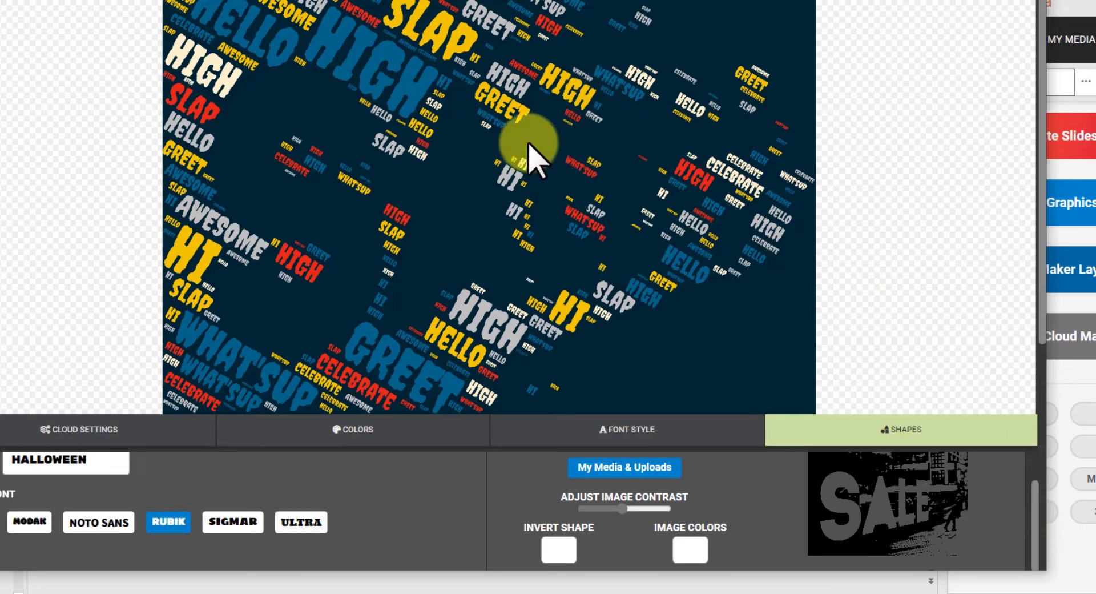
scroll(246, 45, "down", 2)
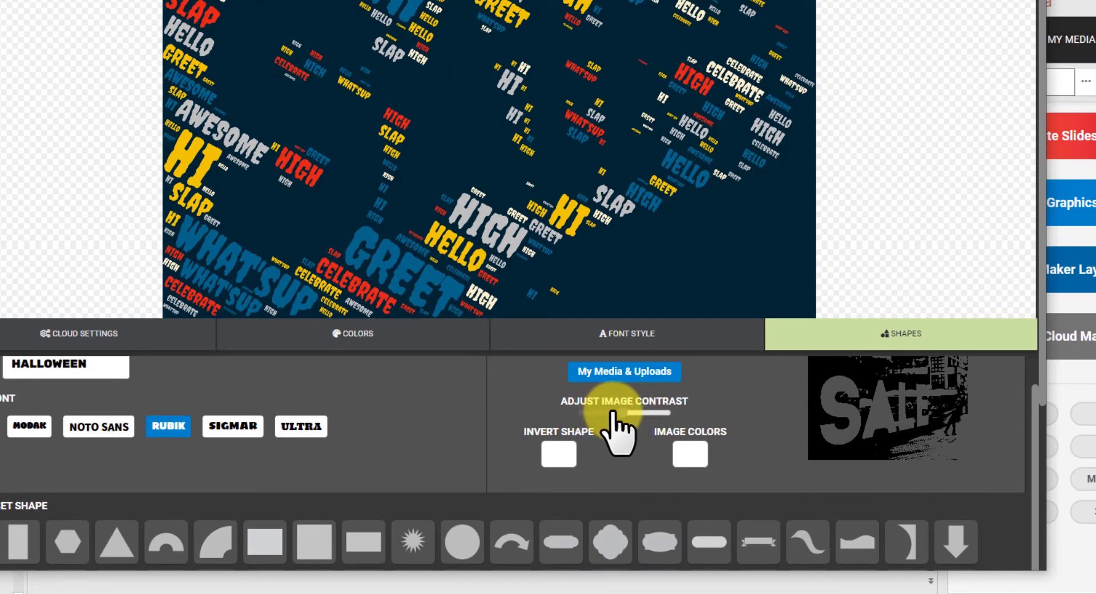
left_click(631, 413)
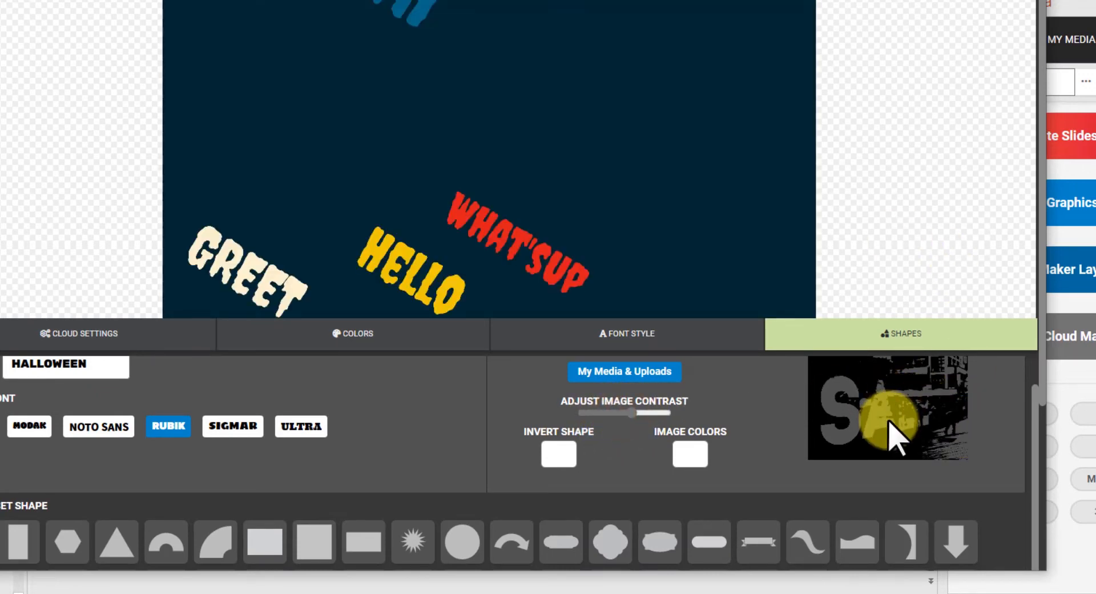
scroll(783, 309, "up", 2)
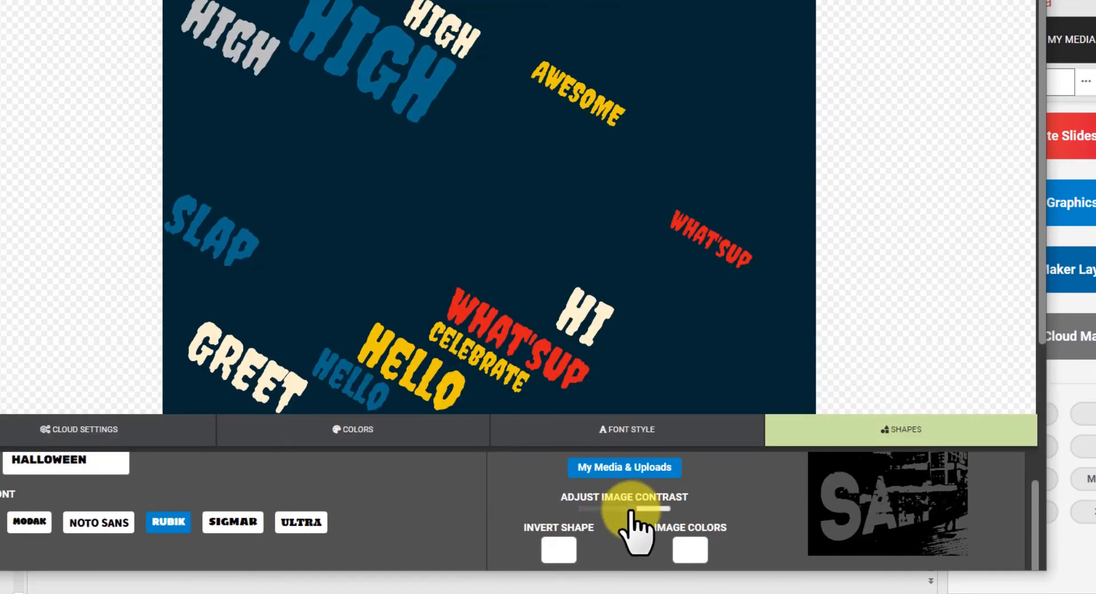
left_click_drag(630, 508, 607, 507)
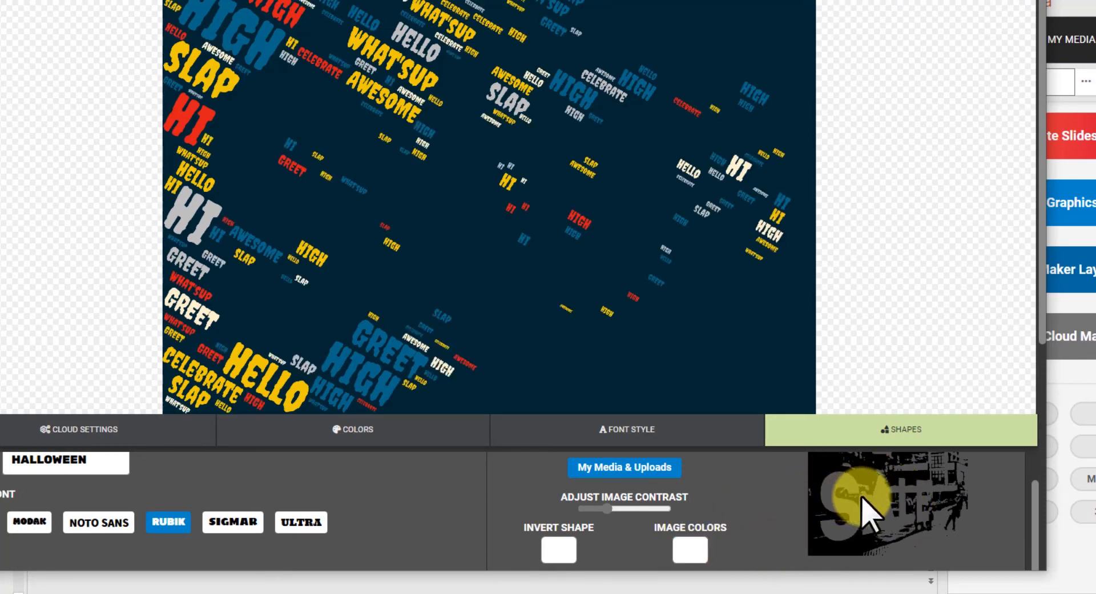
Step: Color the words with the image's own colors and invert the shape with the image contrast at minimum
left_click(691, 548)
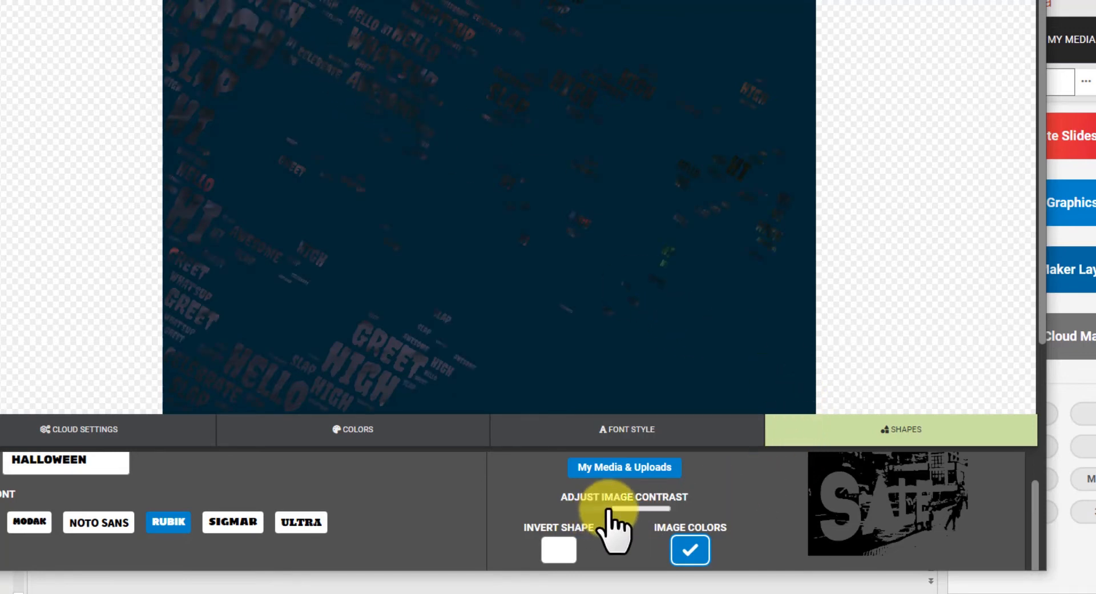
left_click_drag(608, 509, 571, 508)
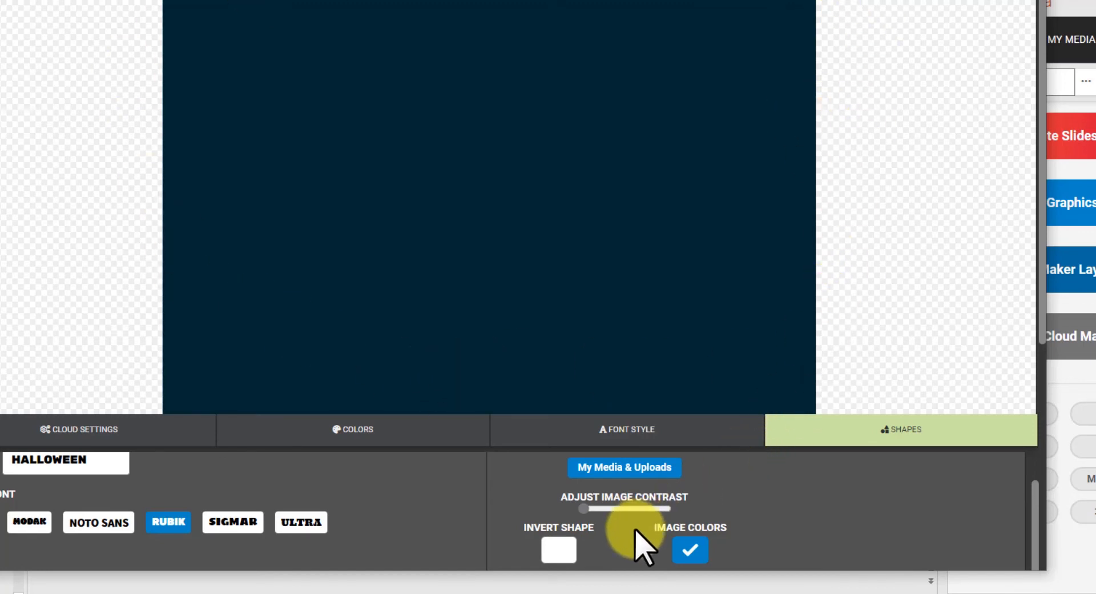
left_click(562, 551)
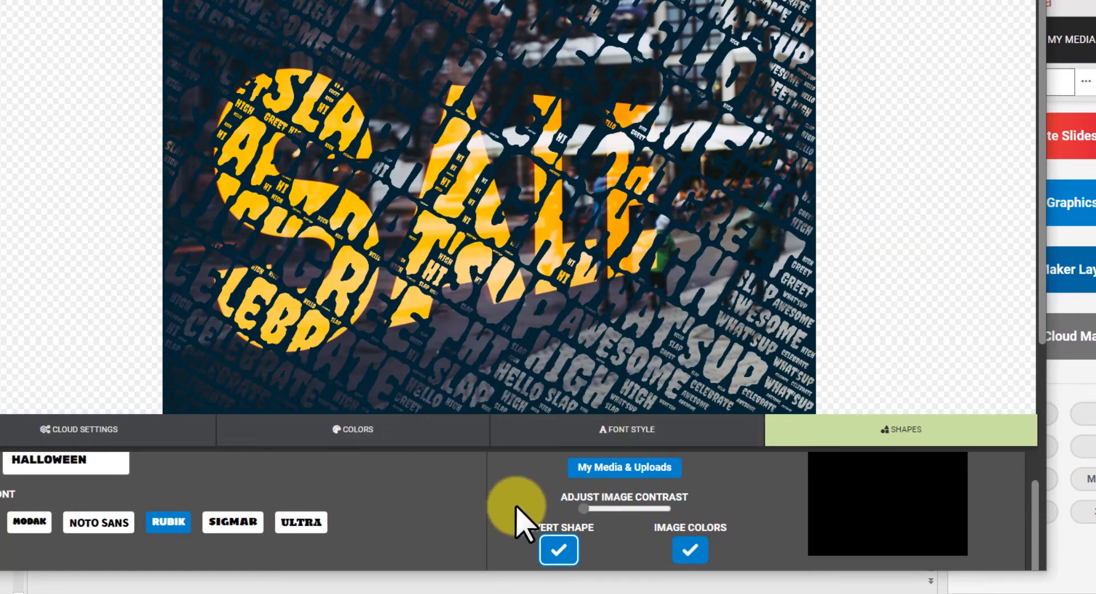
Step: Examine the inverted, image-colored word cloud and look through the available preset shapes
scroll(446, 494, "up", 1)
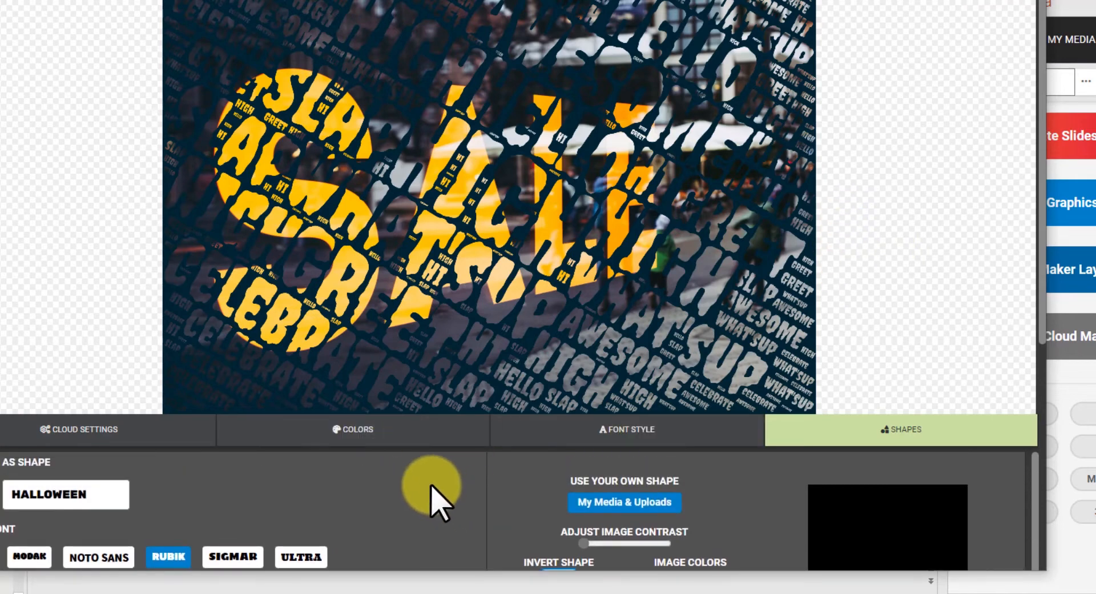
scroll(612, 524, "down", 1)
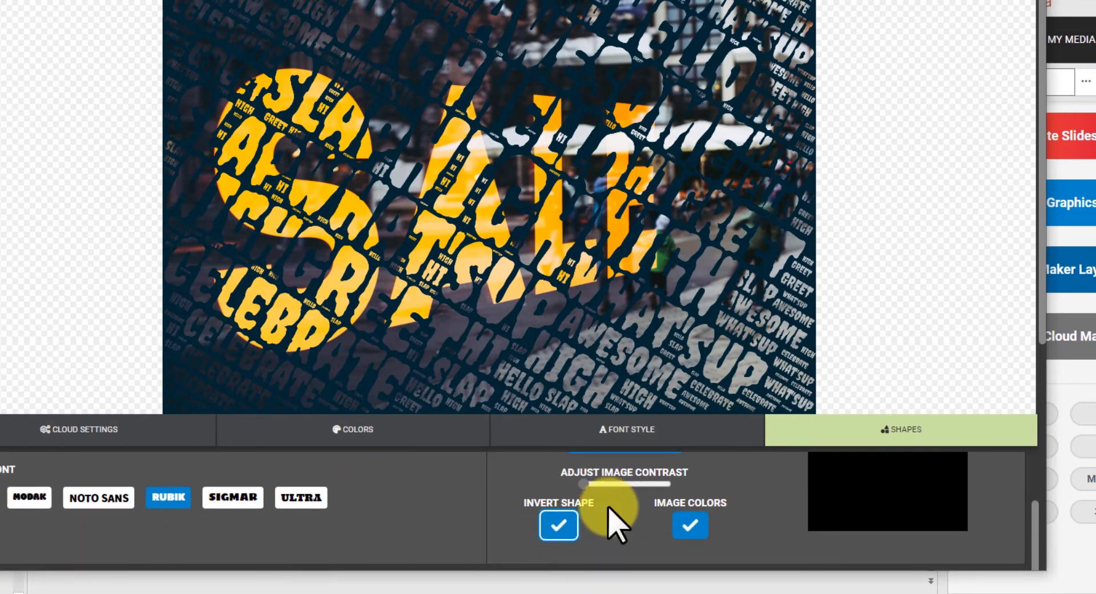
scroll(612, 524, "up", 1)
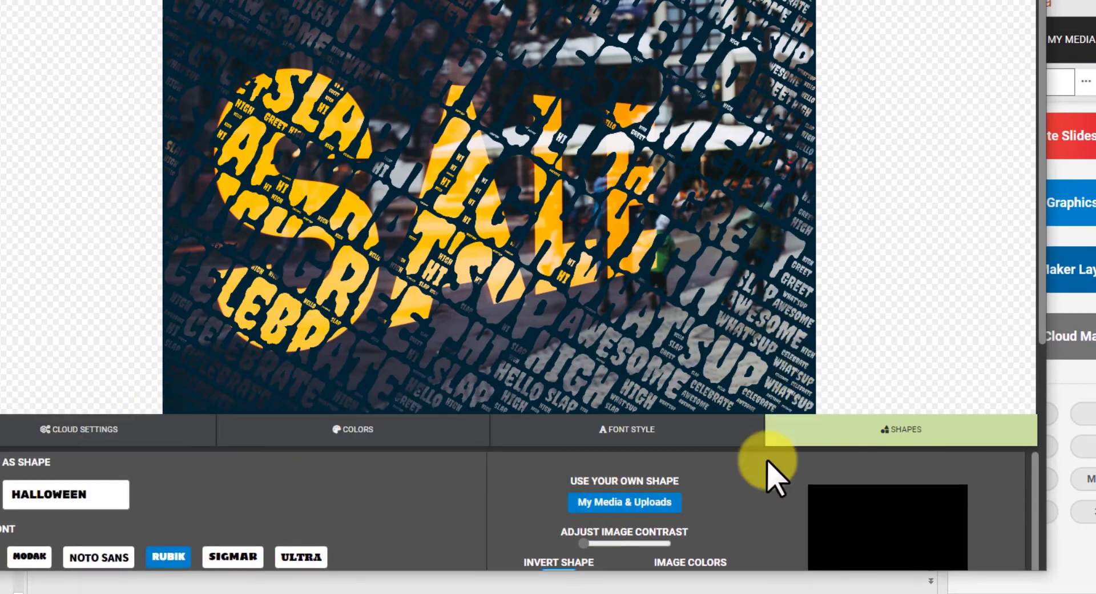
scroll(672, 470, "down", 1)
scroll(1008, 367, "down", 6)
scroll(976, 354, "up", 1)
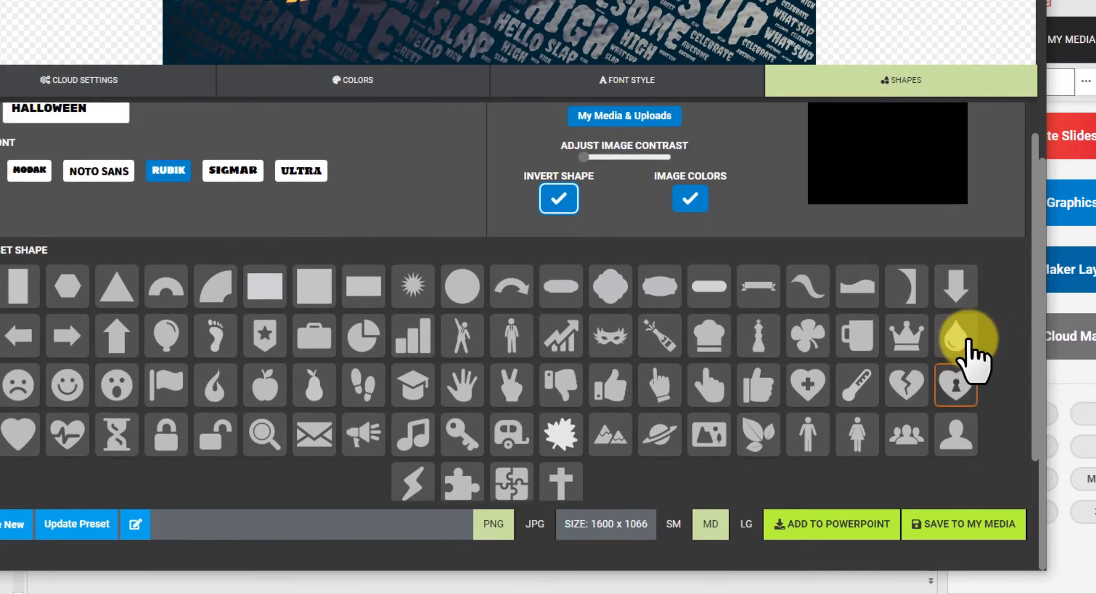
left_click(923, 320)
scroll(925, 323, "up", 5)
scroll(925, 336, "down", 5)
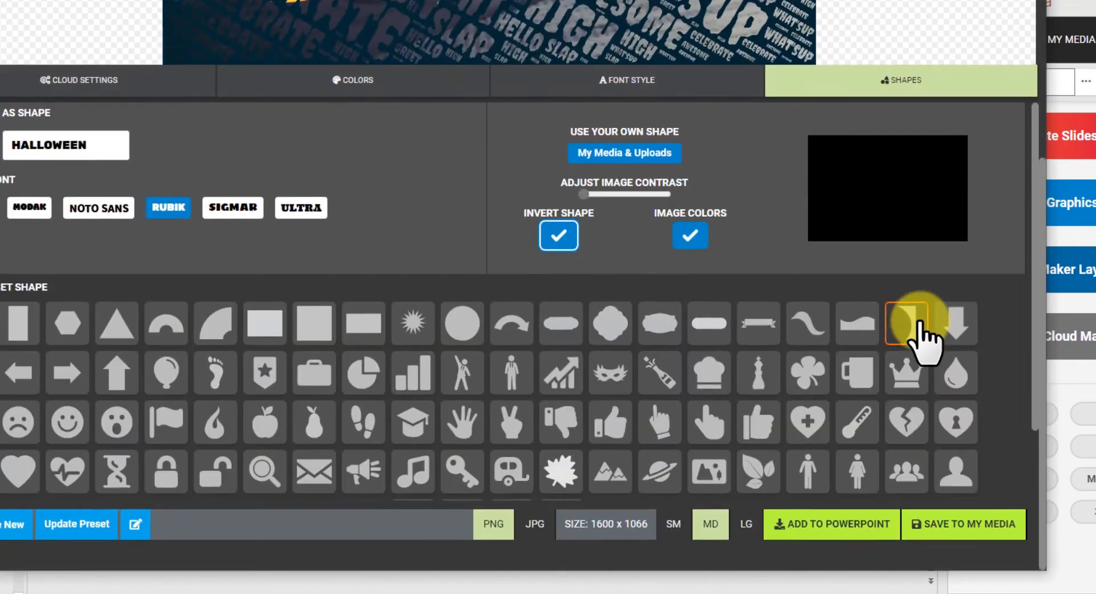
scroll(924, 332, "up", 5)
scroll(917, 334, "down", 5)
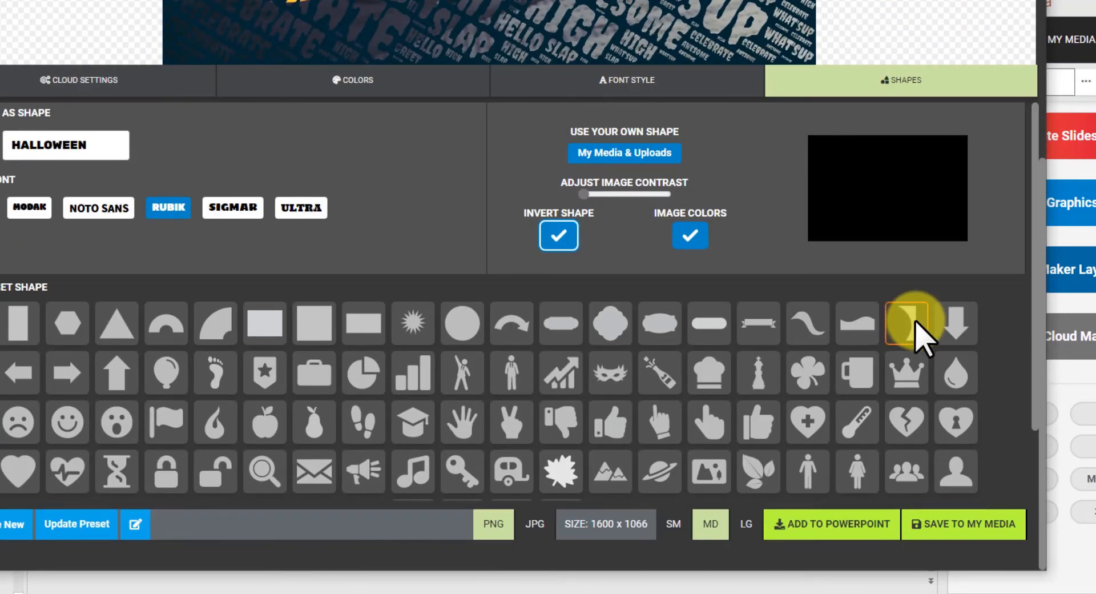
scroll(921, 341, "up", 5)
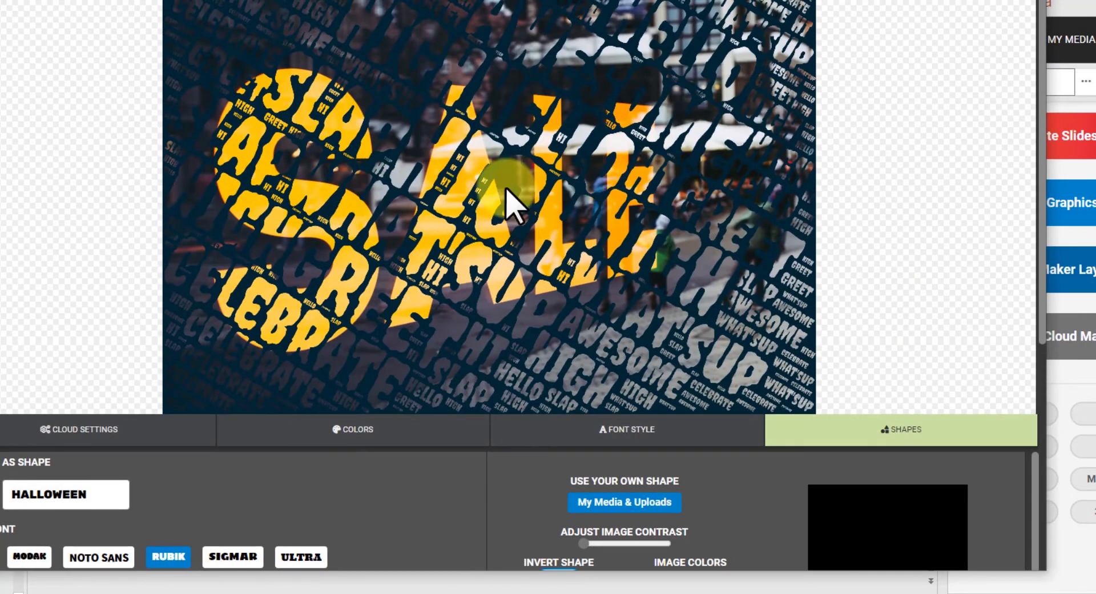
scroll(643, 163, "down", 1)
scroll(651, 177, "down", 5)
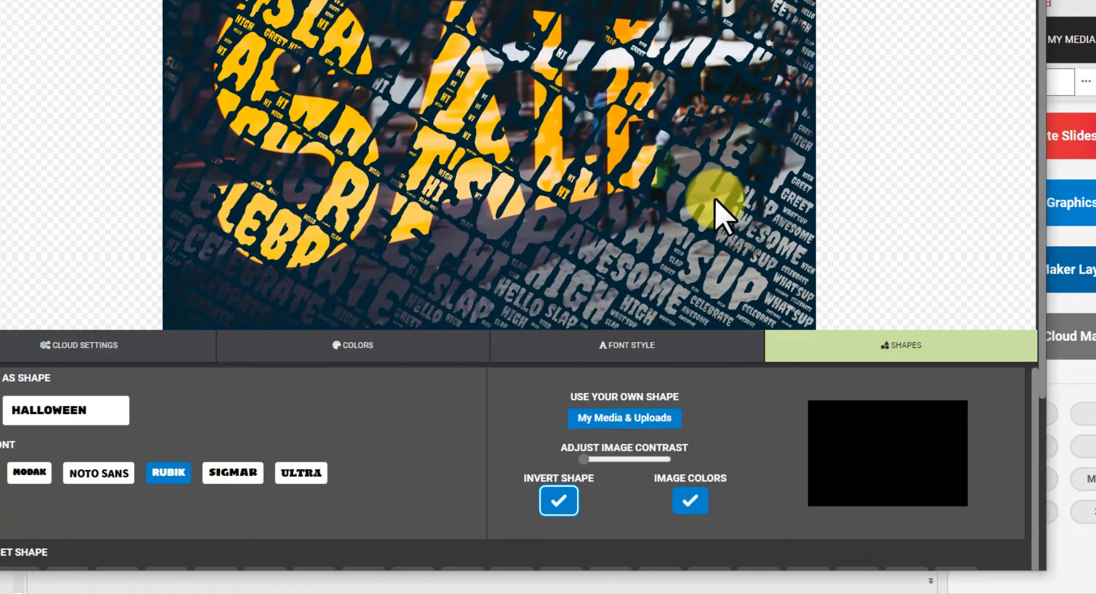
Step: Examine the inverted SALE word cloud, the preset shapes and the output format, size and saving options
scroll(717, 194, "up", 5)
scroll(242, 280, "down", 5)
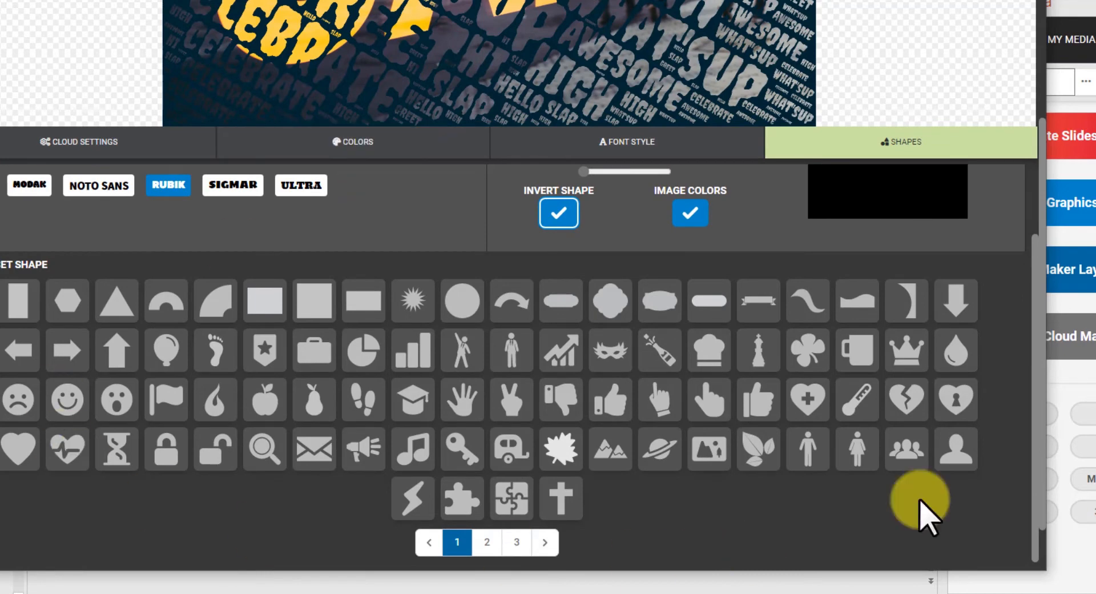
scroll(422, 351, "up", 1)
left_click(469, 357)
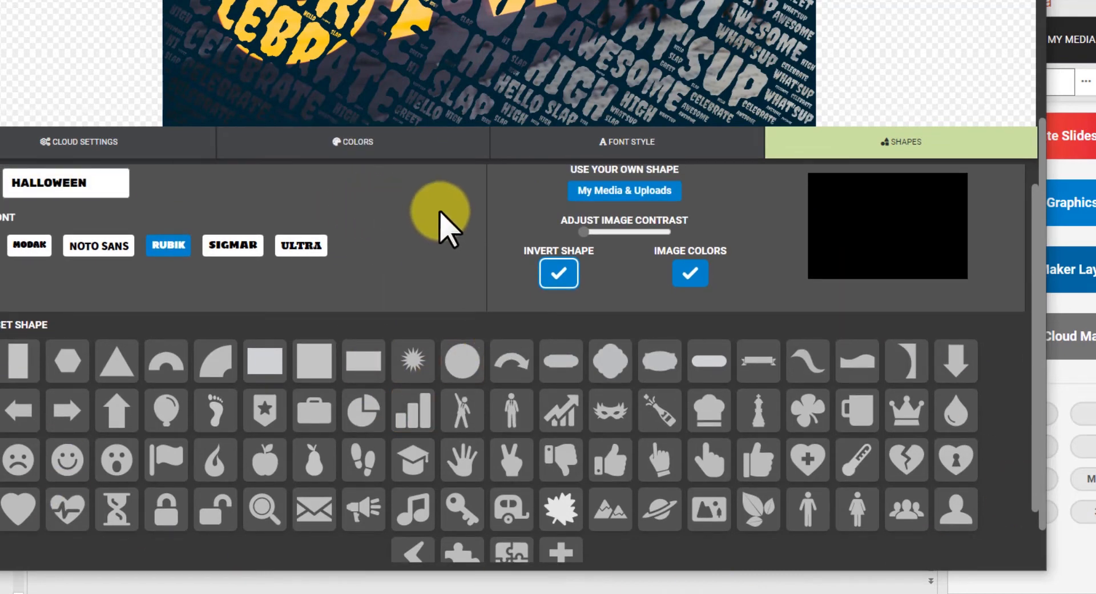
scroll(443, 224, "up", 1)
scroll(837, 155, "down", 2)
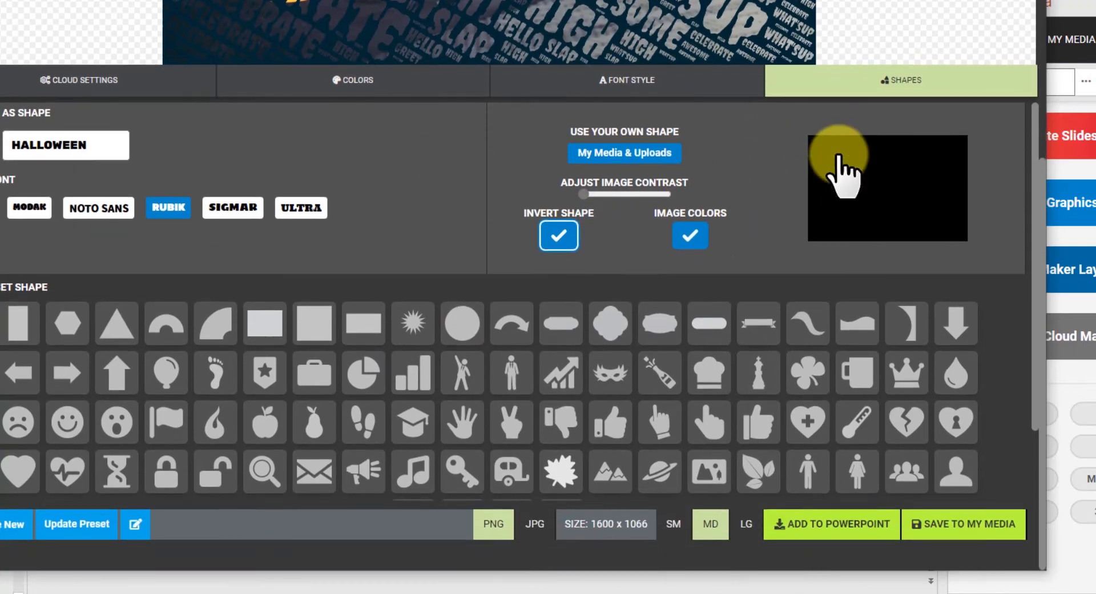
scroll(834, 162, "up", 5)
scroll(832, 172, "down", 4)
scroll(839, 190, "up", 3)
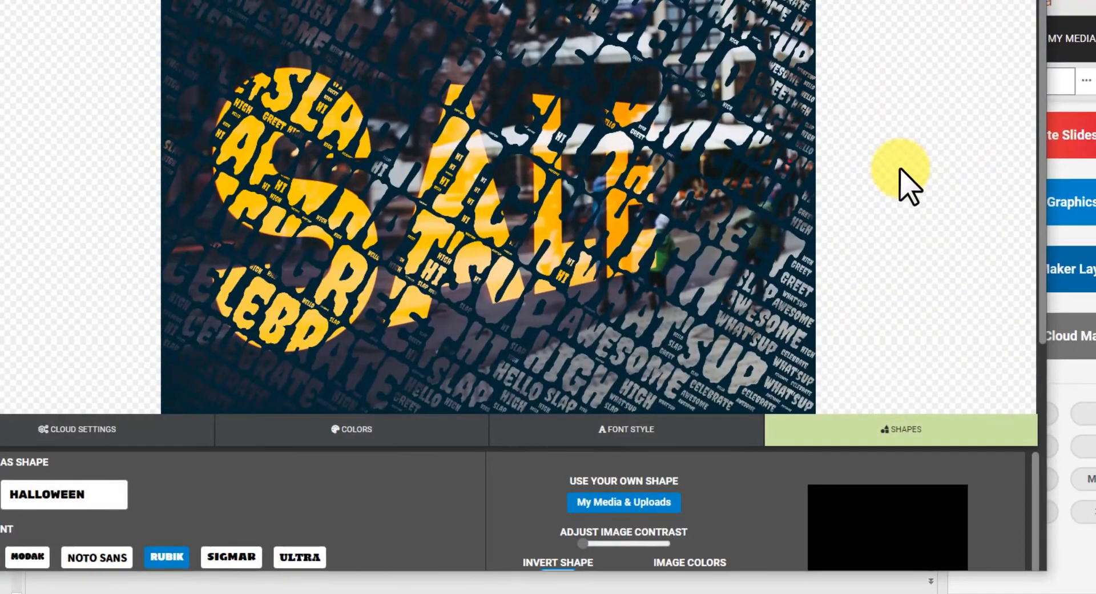
scroll(906, 184, "down", 4)
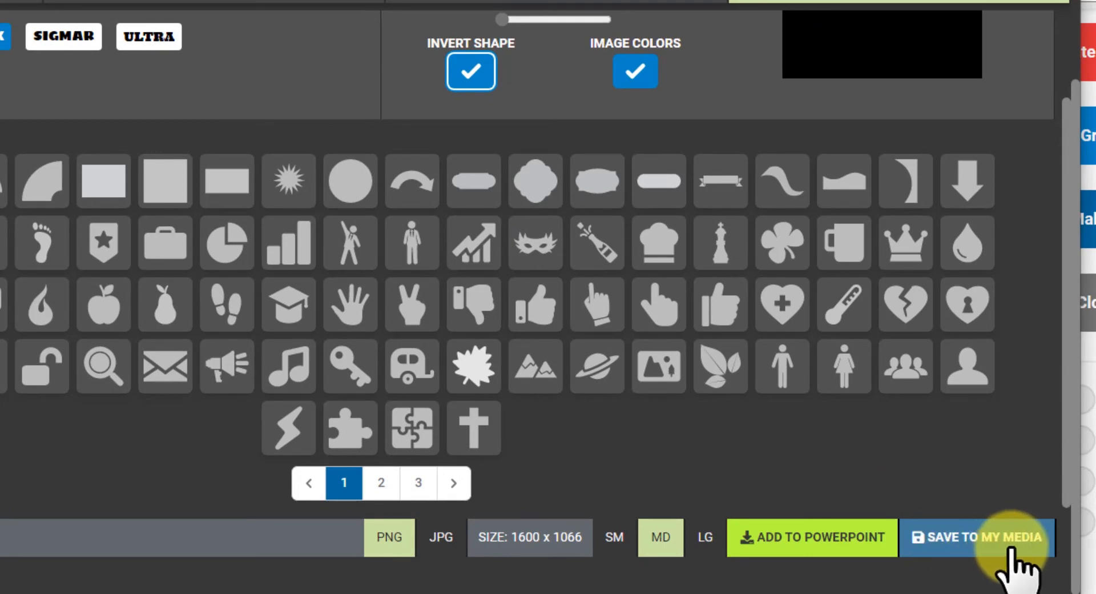
scroll(746, 403, "up", 5)
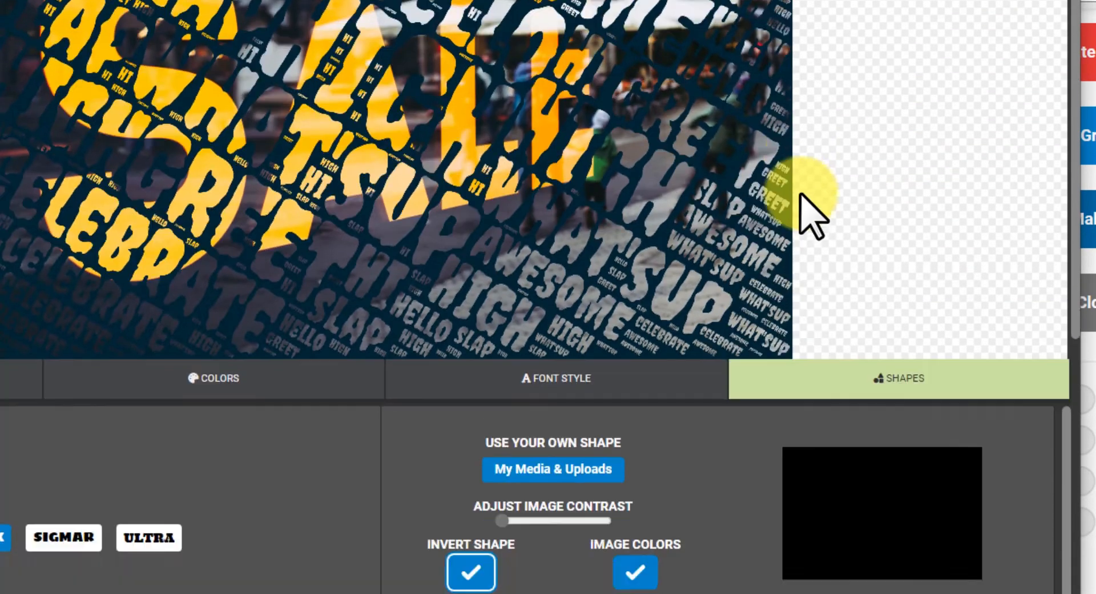
scroll(799, 197, "down", 5)
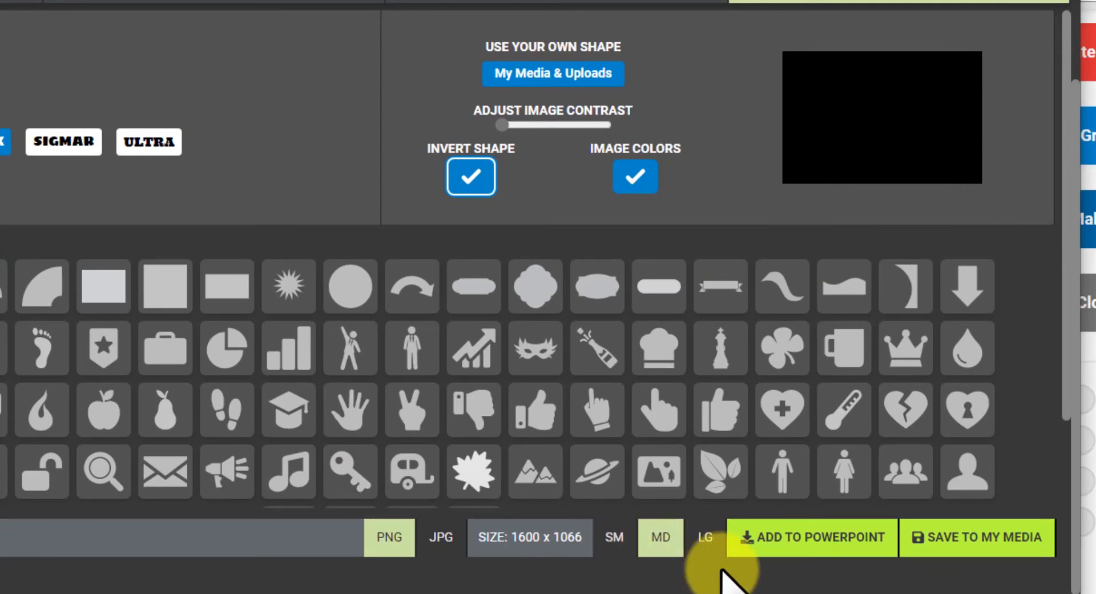
Step: Set the output size to LG and add the word cloud to the title slide
left_click(706, 537)
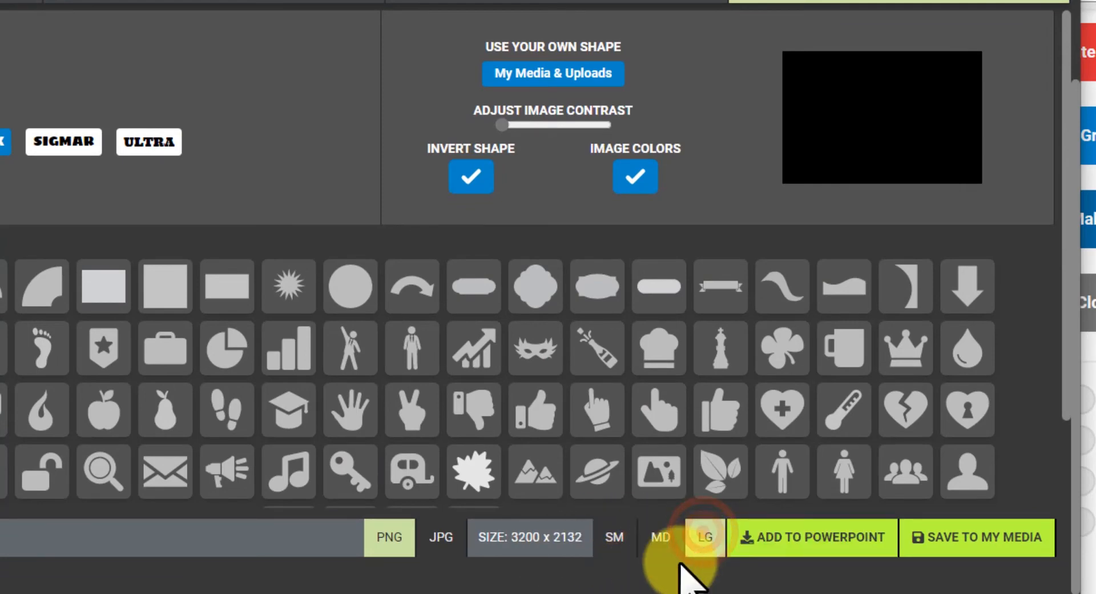
scroll(494, 126, "up", 5)
scroll(497, 140, "down", 5)
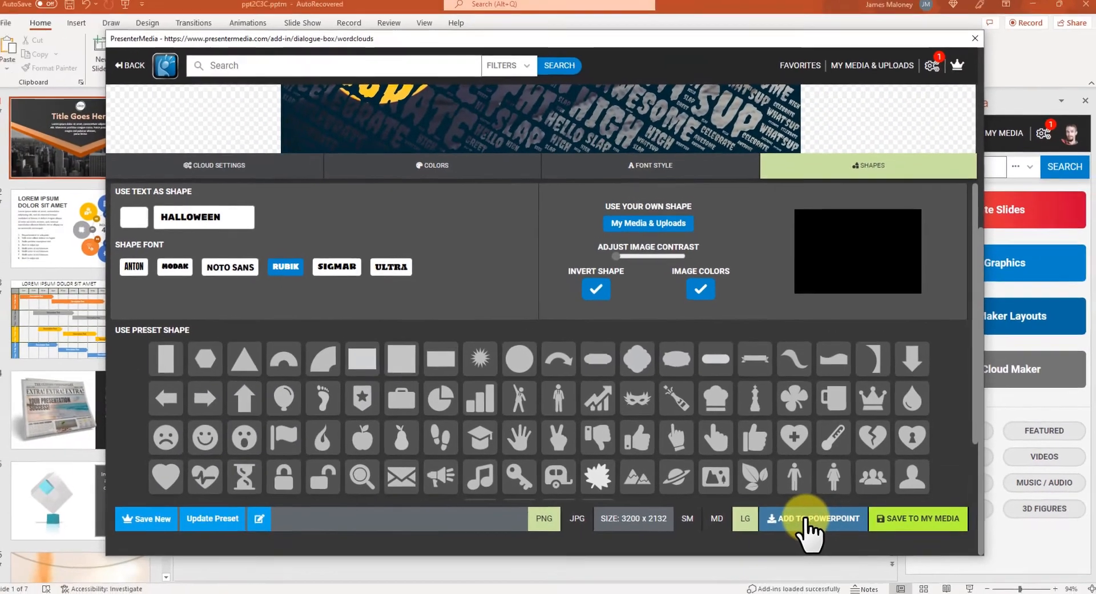
left_click(796, 540)
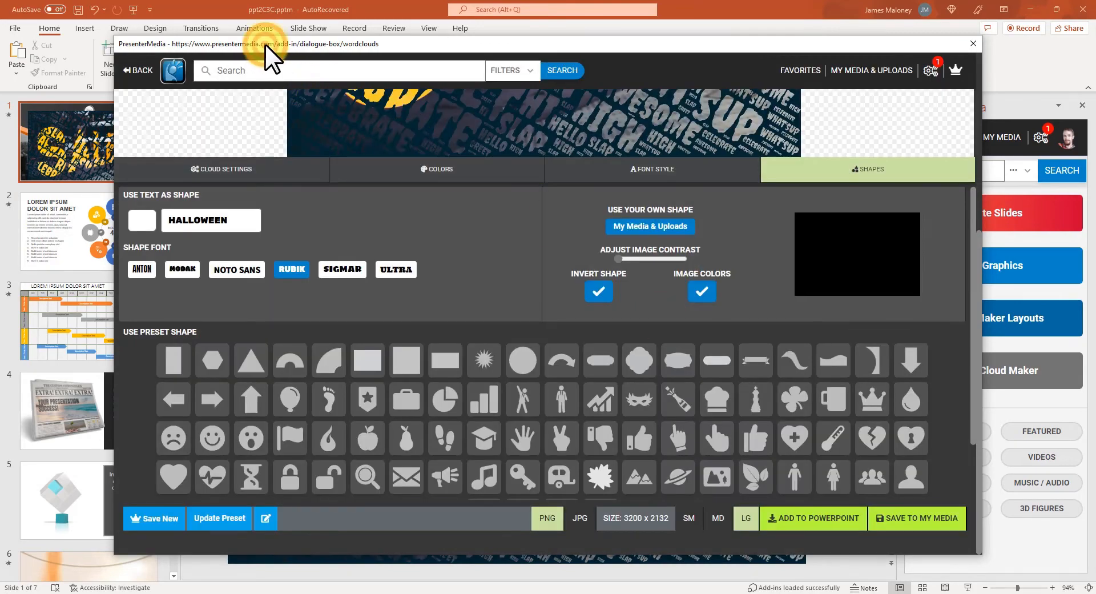
Step: Delete the inserted word cloud picture from the title slide and insert a new blank slide after it
left_click_drag(269, 57, 497, 100)
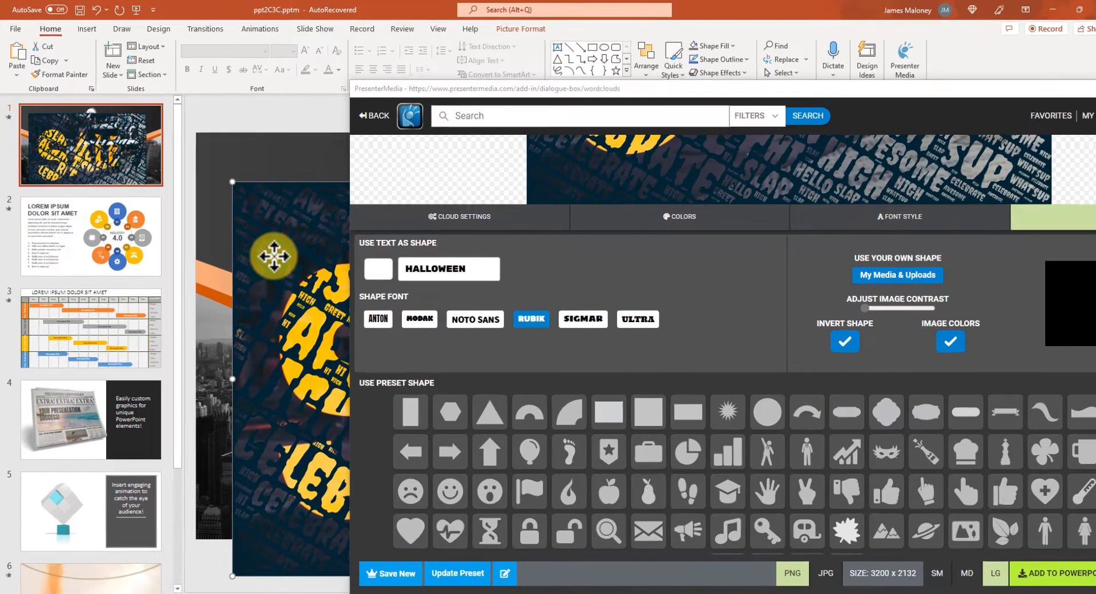
key("Delete")
right_click(121, 189)
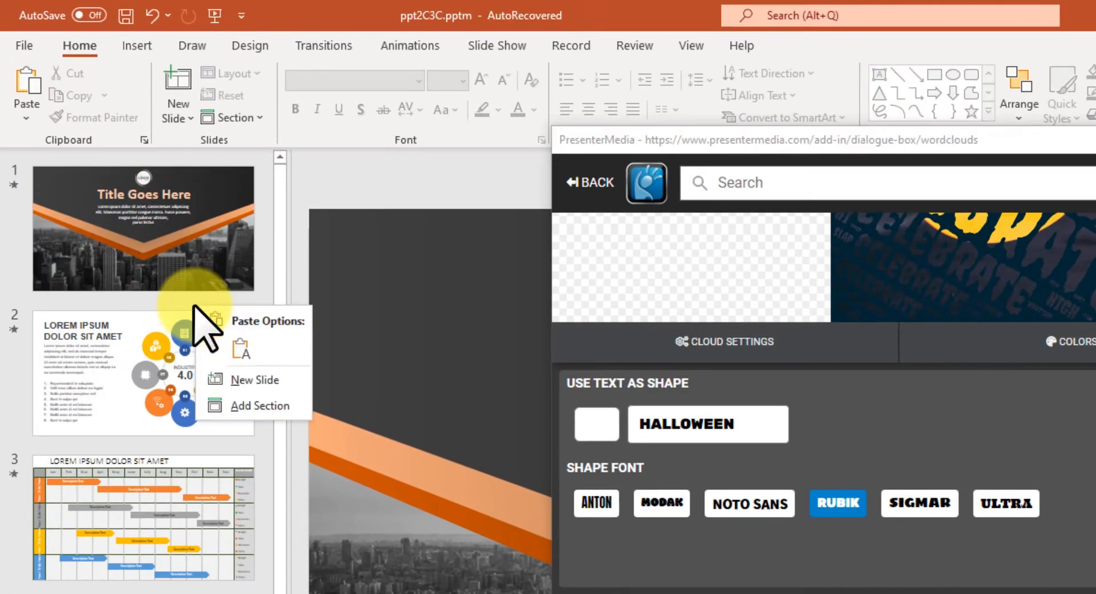
left_click(260, 380)
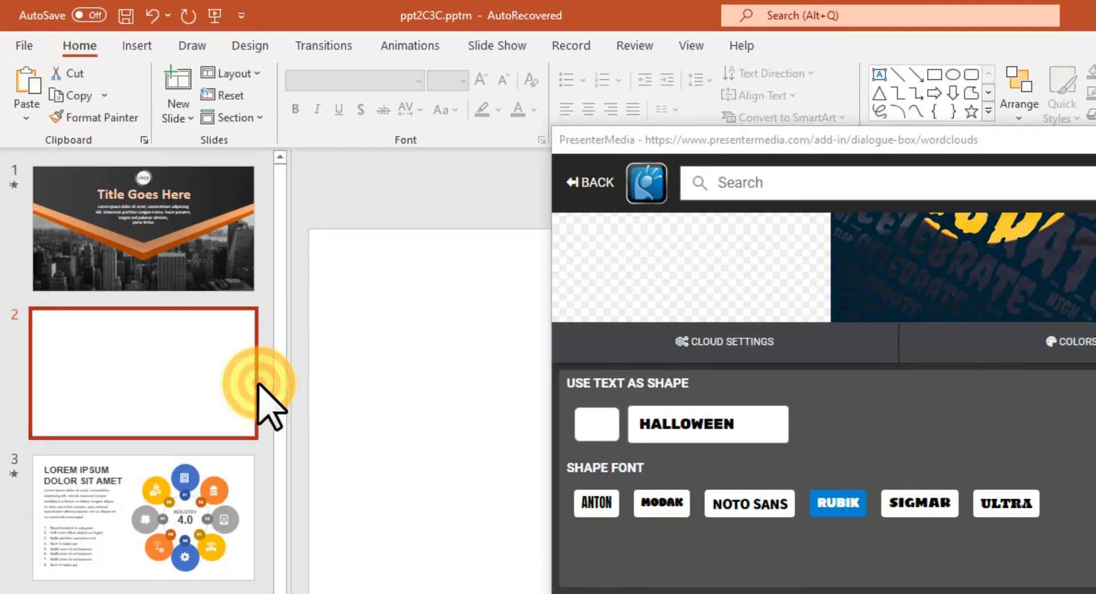
Step: Add the word cloud to the new blank slide 2 and minimize the word cloud window
left_click_drag(1092, 141, 964, 115)
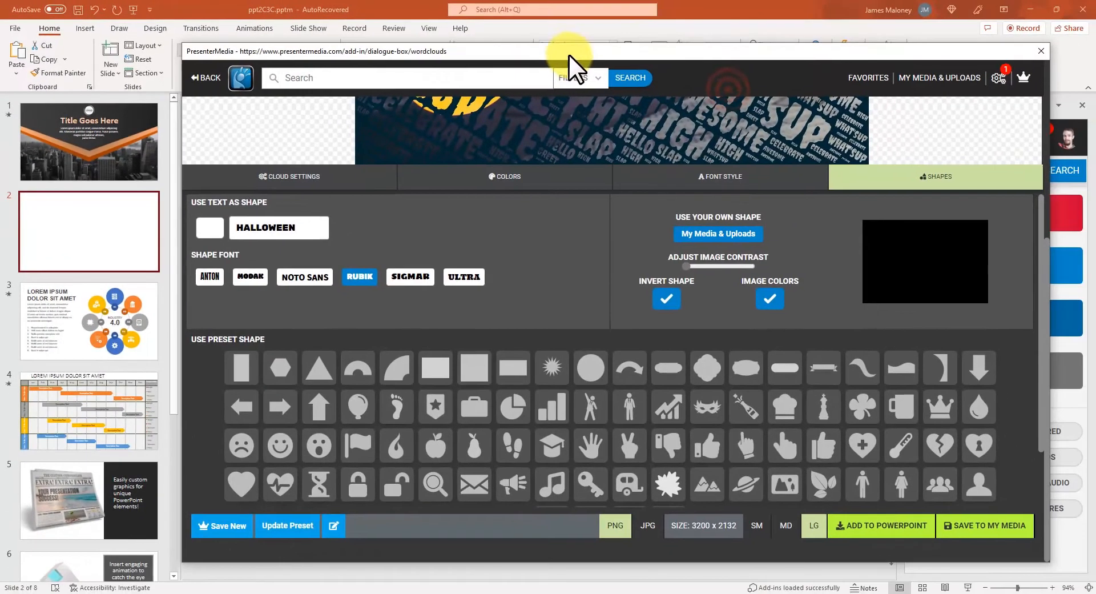
scroll(851, 440, "down", 1)
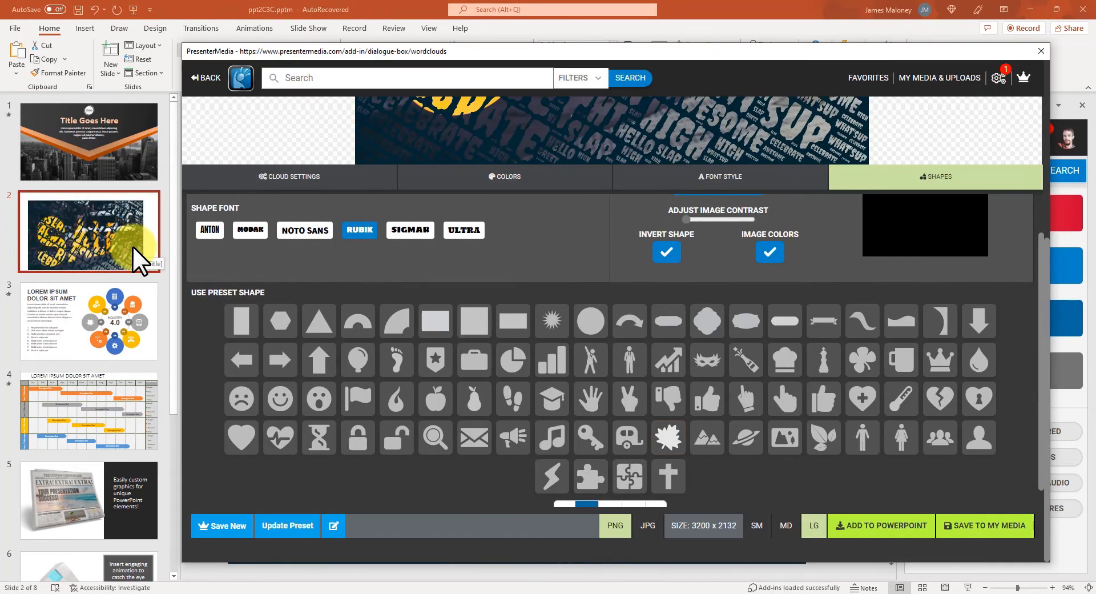
left_click_drag(240, 54, 181, 68)
right_click(621, 69)
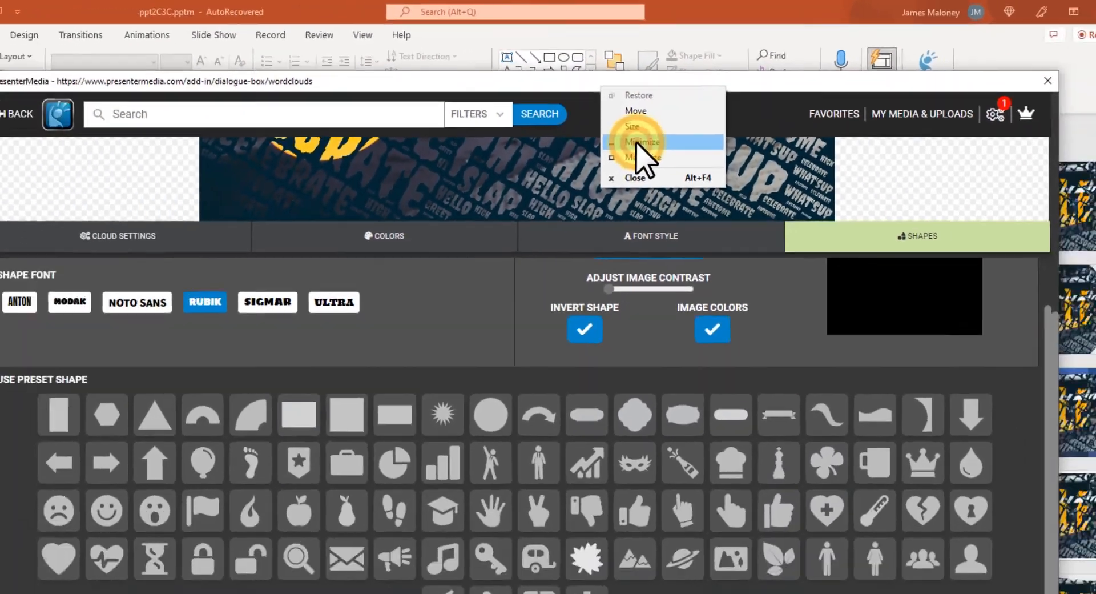
left_click(621, 185)
Step: Shift the word cloud picture toward the slide's upper-left corner and try the design idea that crops it to a circle
left_click_drag(450, 260, 420, 223)
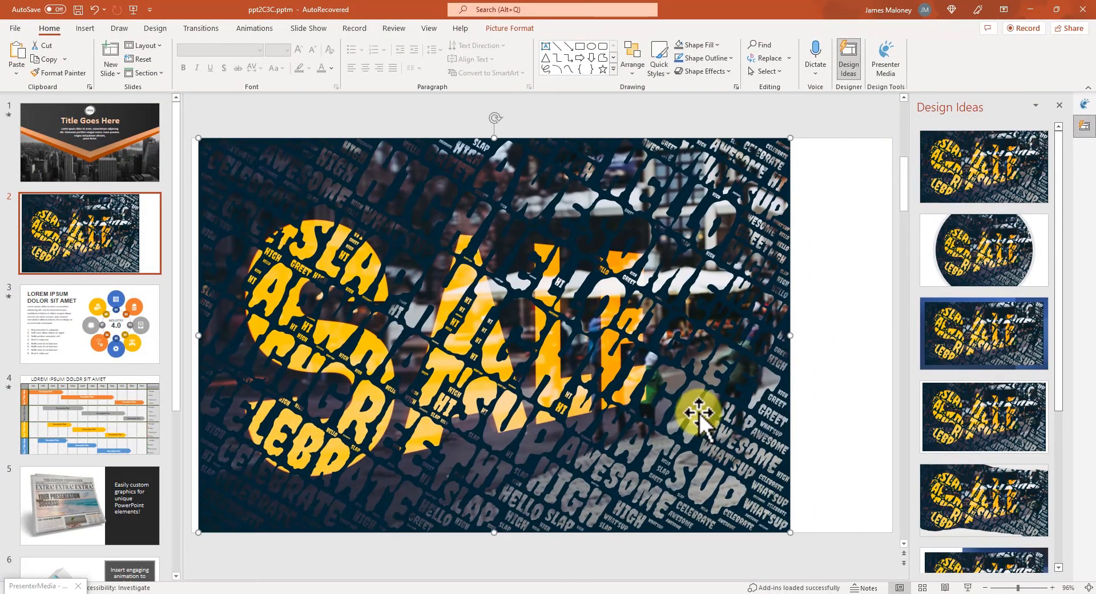
left_click_drag(697, 416, 746, 410)
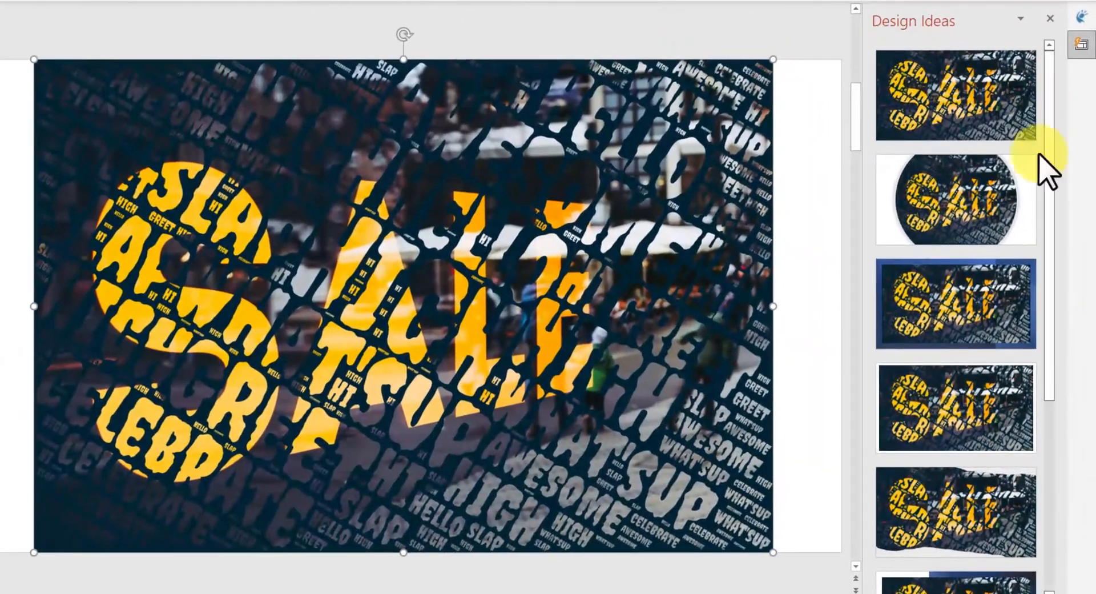
scroll(955, 434, "down", 1)
scroll(926, 111, "up", 1)
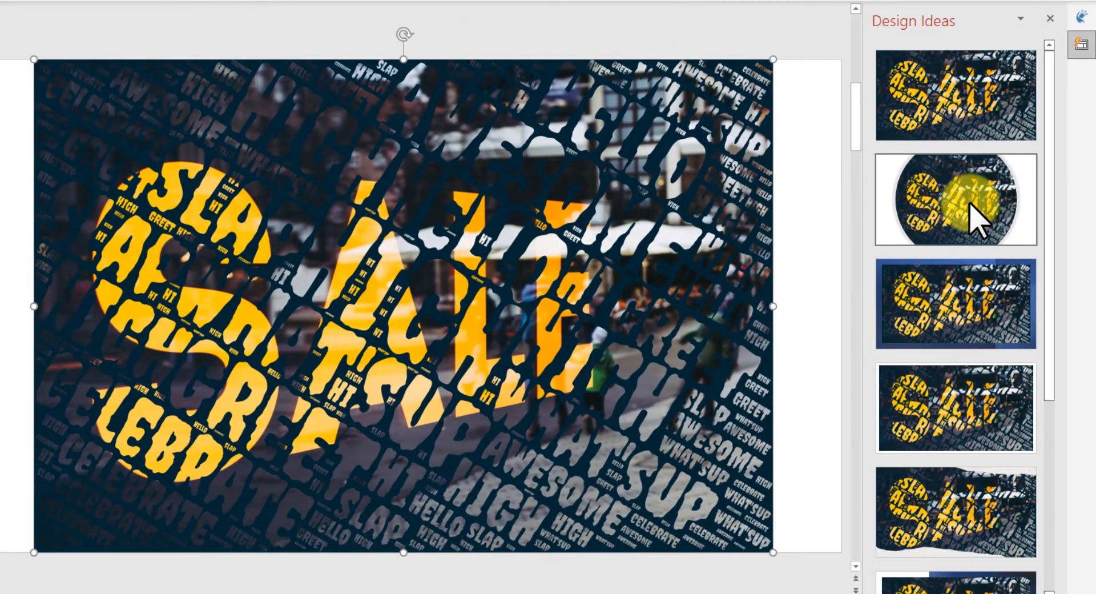
left_click(991, 221)
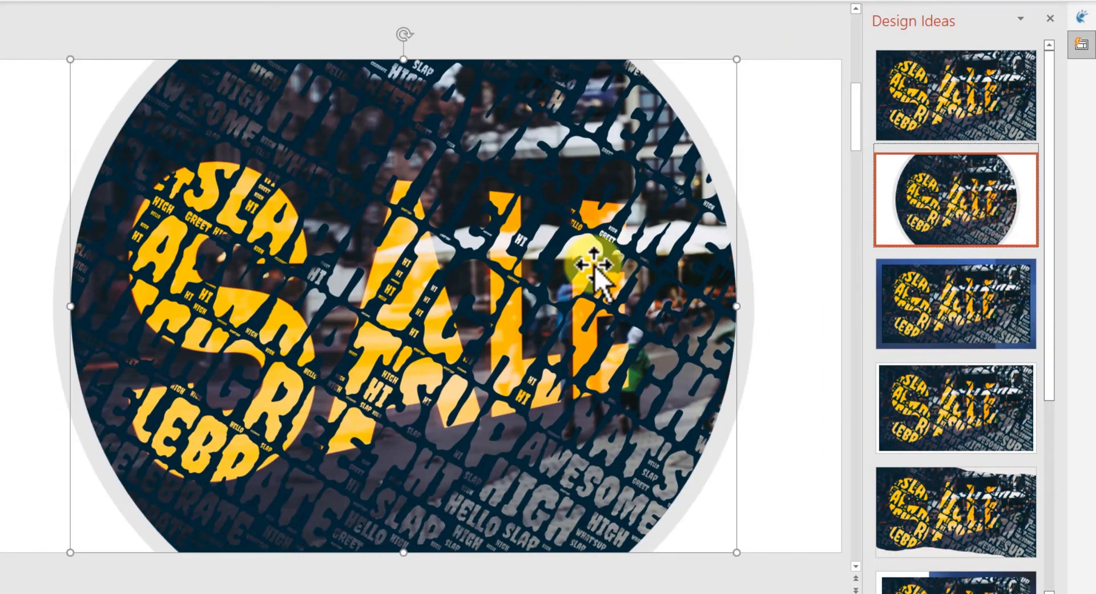
left_click(793, 266)
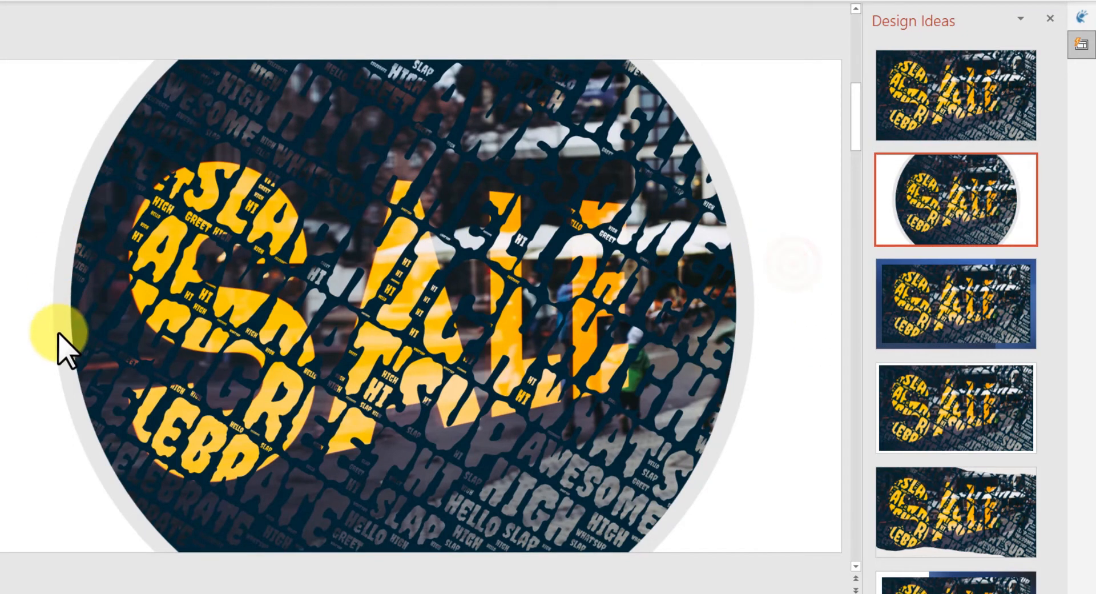
Step: Apply the design idea that fills the slide with the word cloud picture and gives it wavy edges
scroll(876, 285, "down", 2)
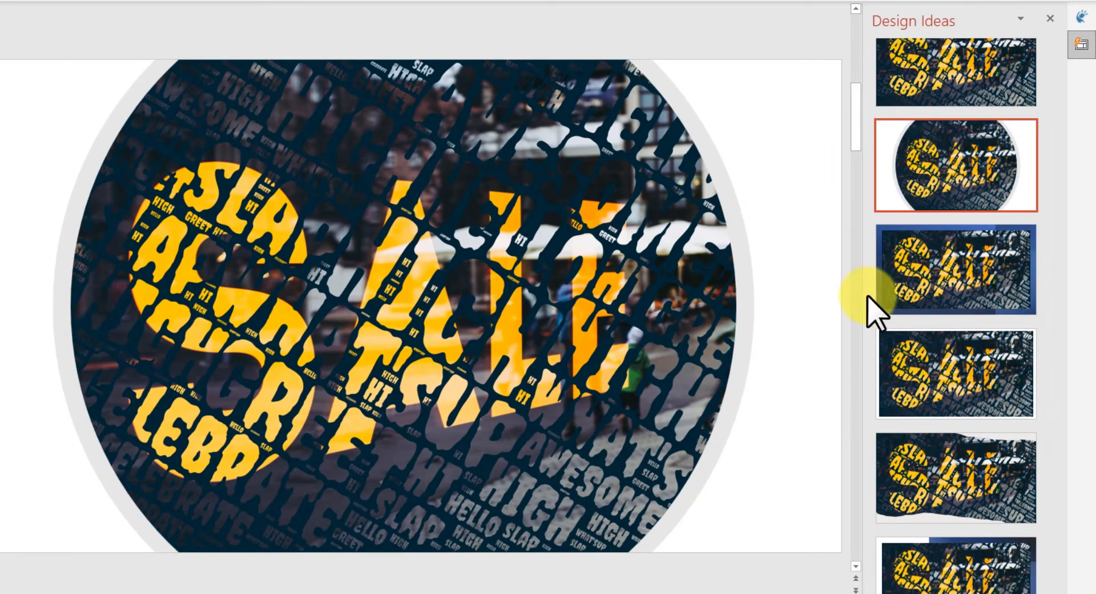
scroll(941, 420, "down", 1)
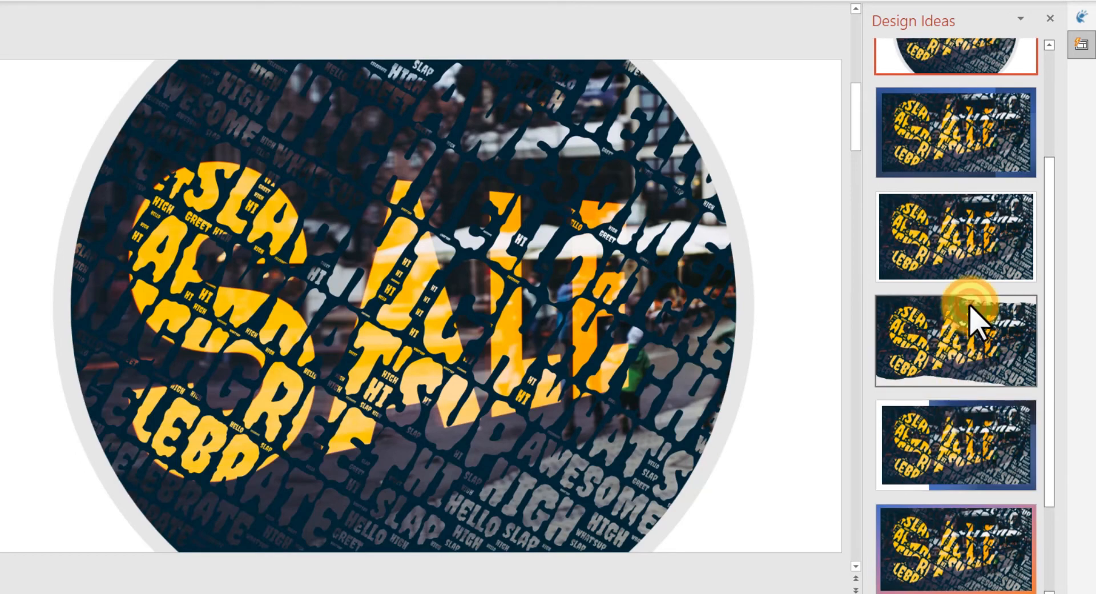
left_click(973, 314)
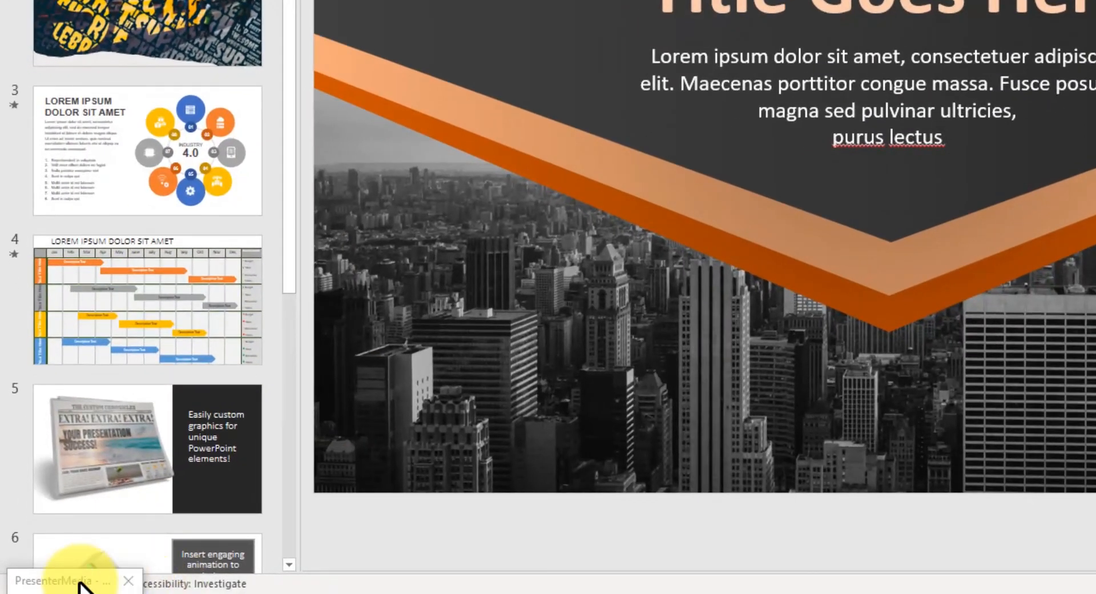
Step: Restore the minimized PresenterMedia word cloud window
left_click(52, 583)
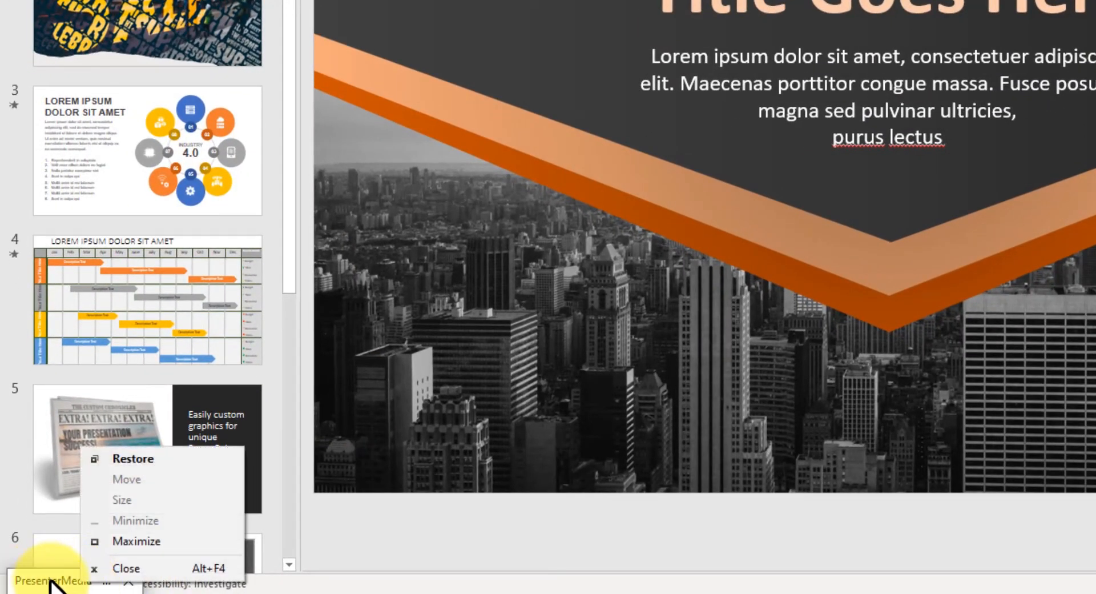
right_click(48, 583)
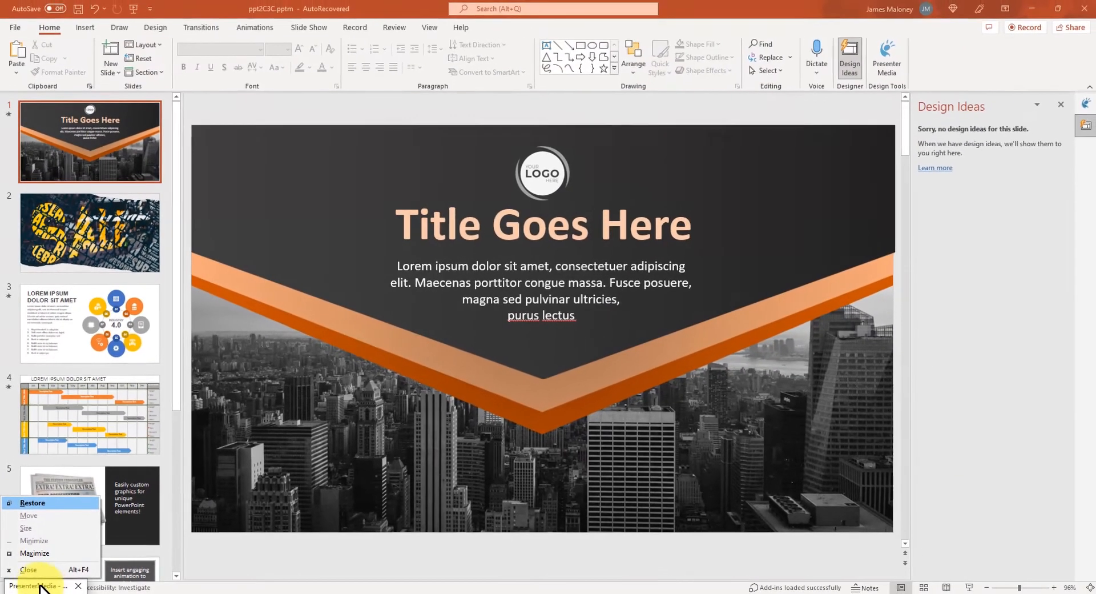
double_click(45, 585)
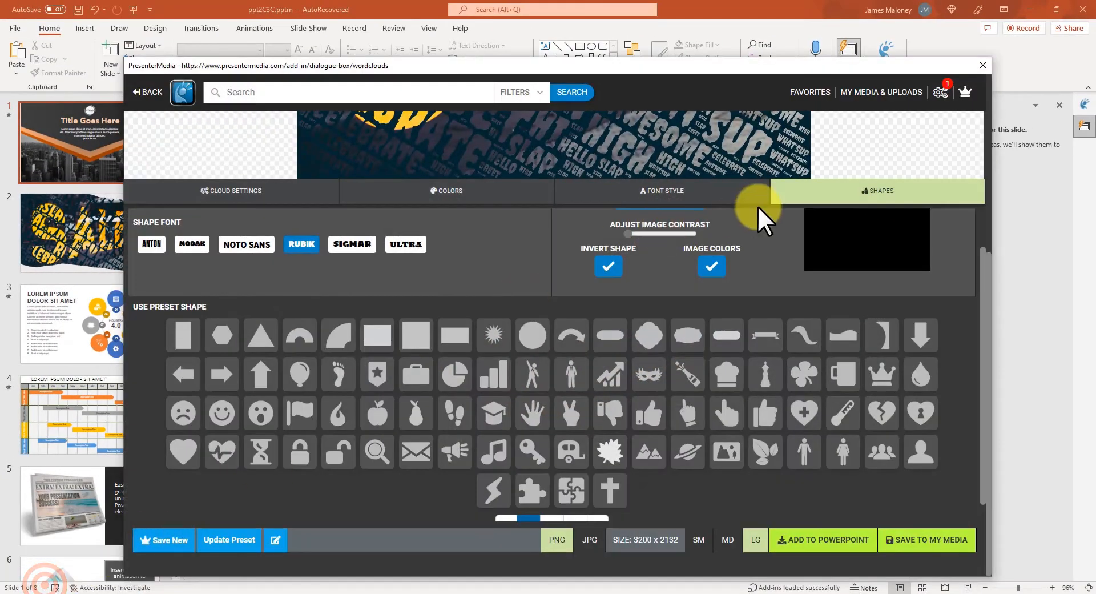
Step: Save the large PNG version of the SALE word cloud to My Media
scroll(770, 272, "up", 6)
scroll(769, 272, "down", 5)
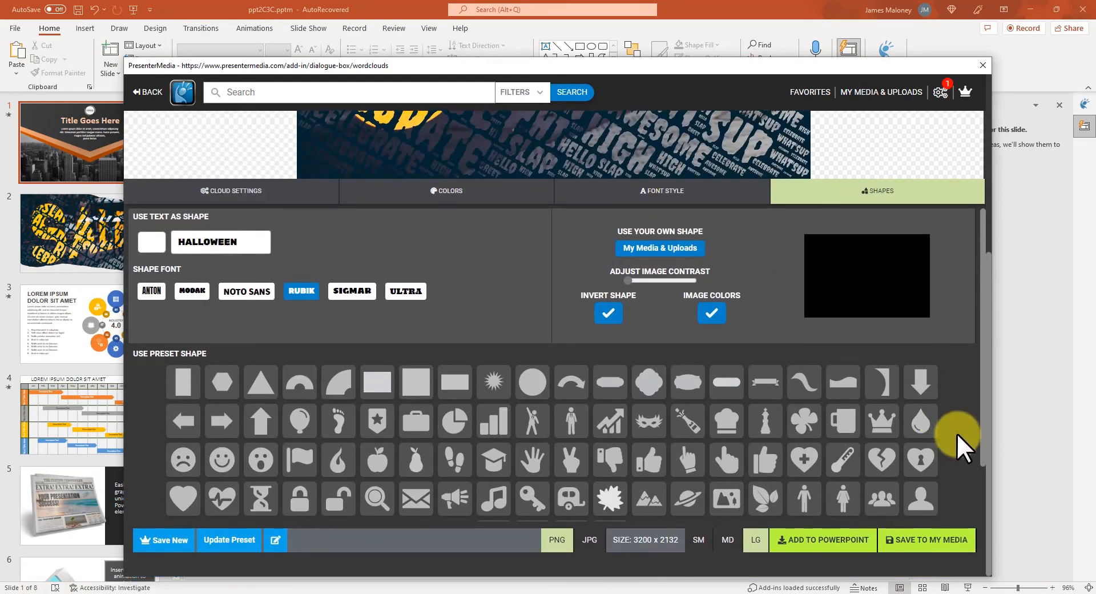
scroll(917, 255, "up", 5)
scroll(670, 327, "down", 5)
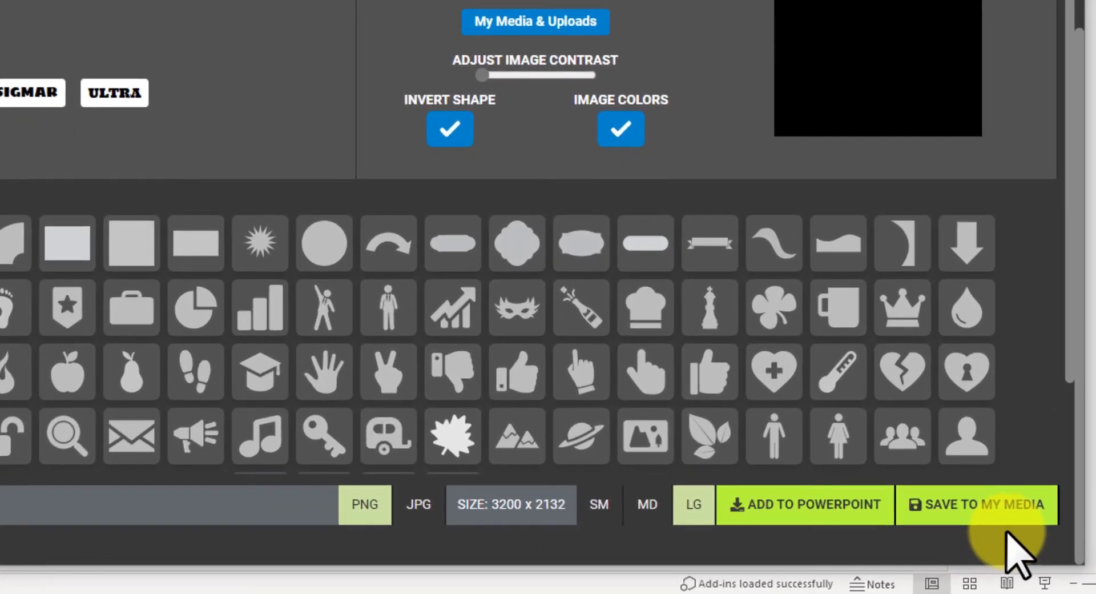
left_click(986, 505)
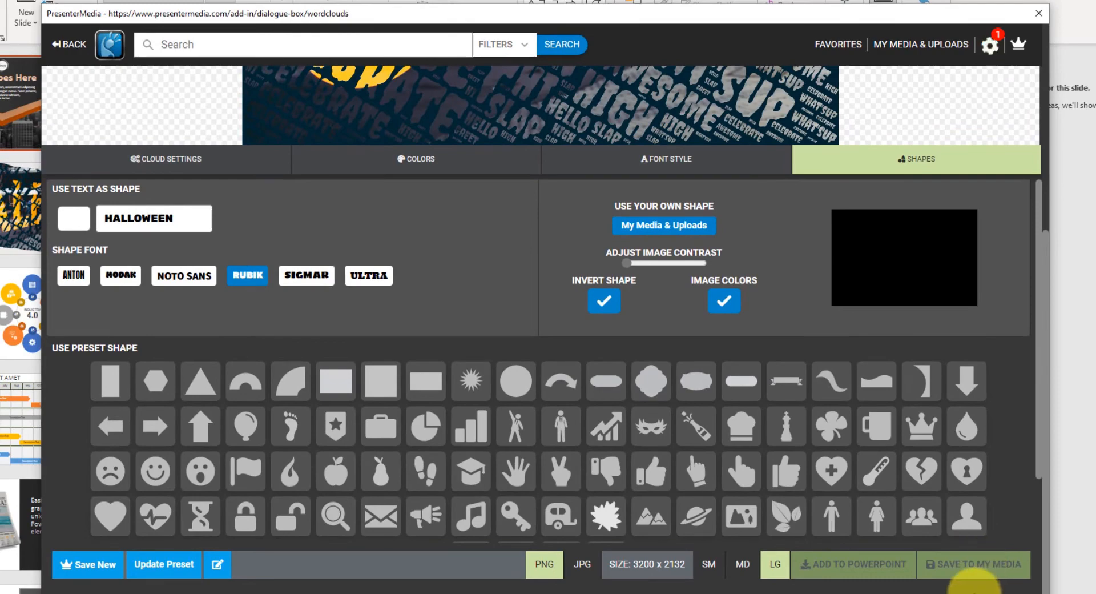
scroll(1008, 410, "up", 4)
scroll(1008, 410, "down", 2)
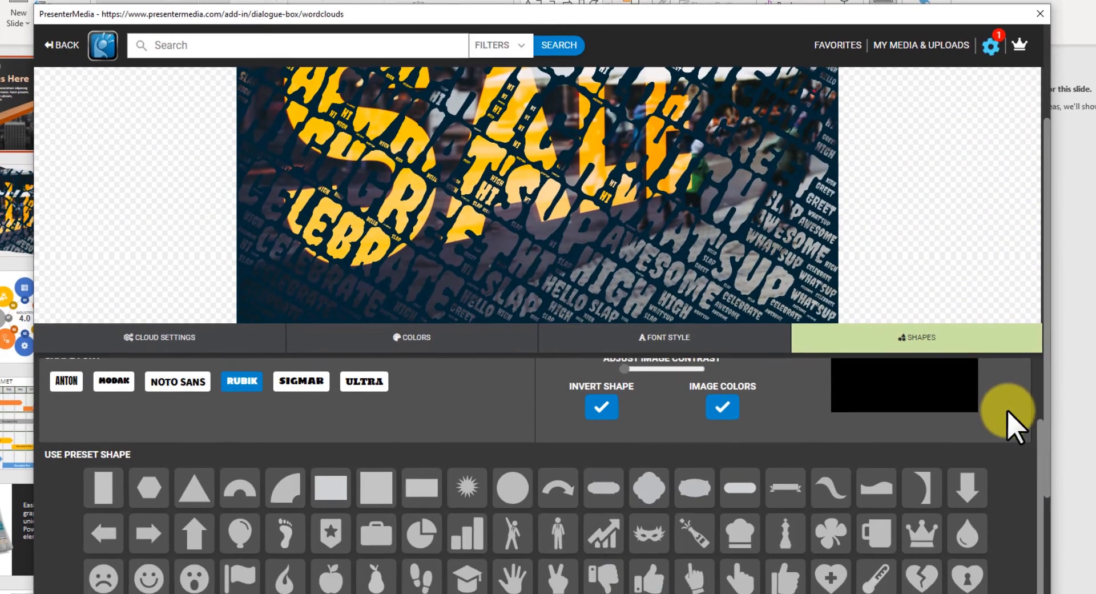
scroll(1011, 426, "up", 2)
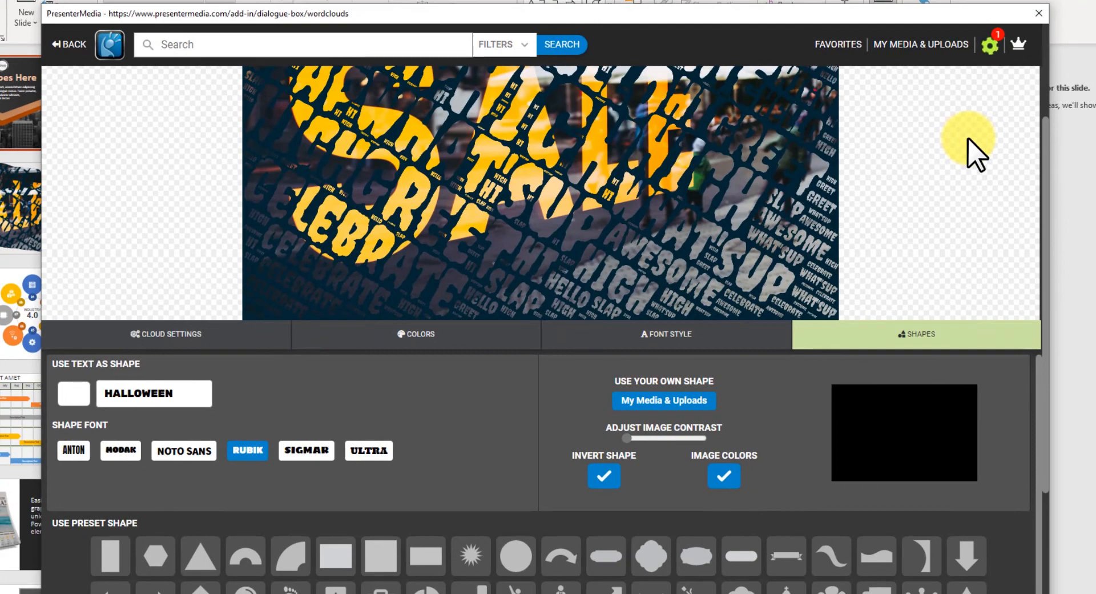
scroll(942, 147, "down", 3)
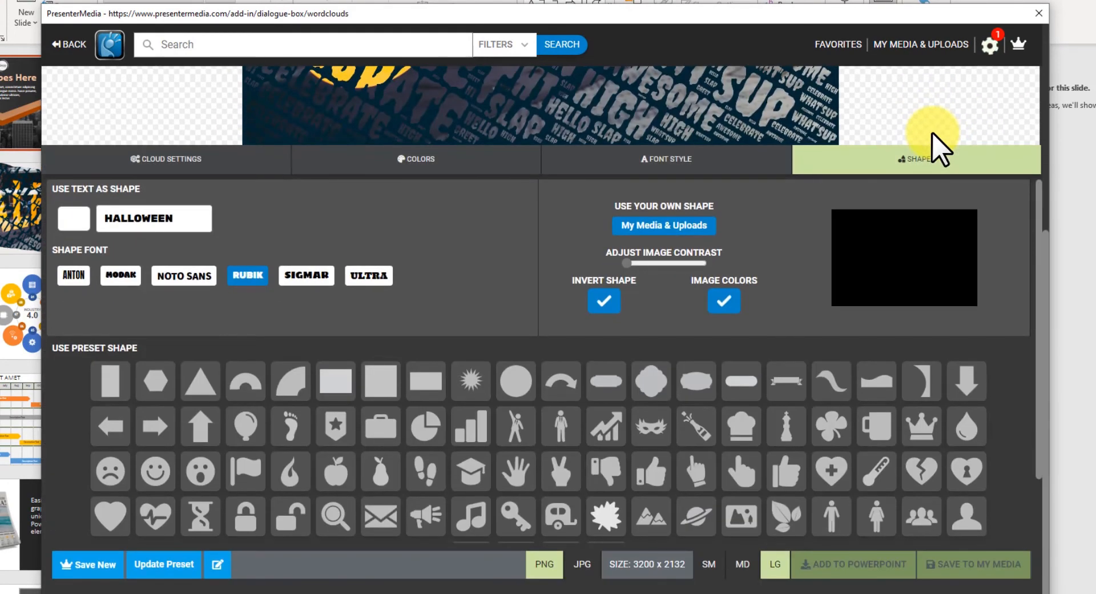
scroll(939, 147, "up", 5)
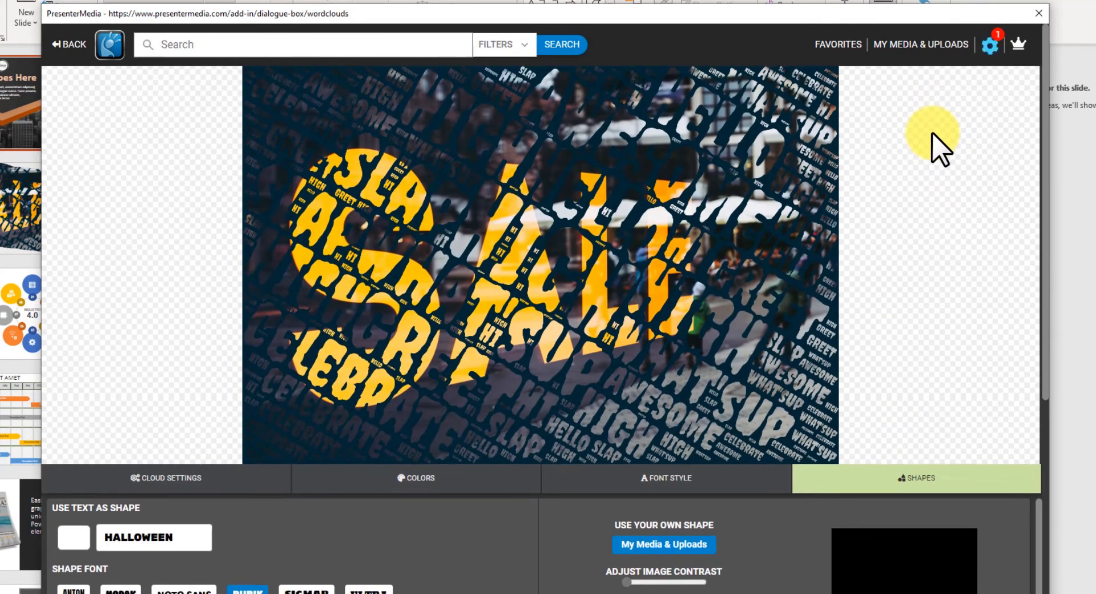
scroll(939, 145, "down", 4)
scroll(939, 143, "up", 4)
scroll(318, 86, "down", 2)
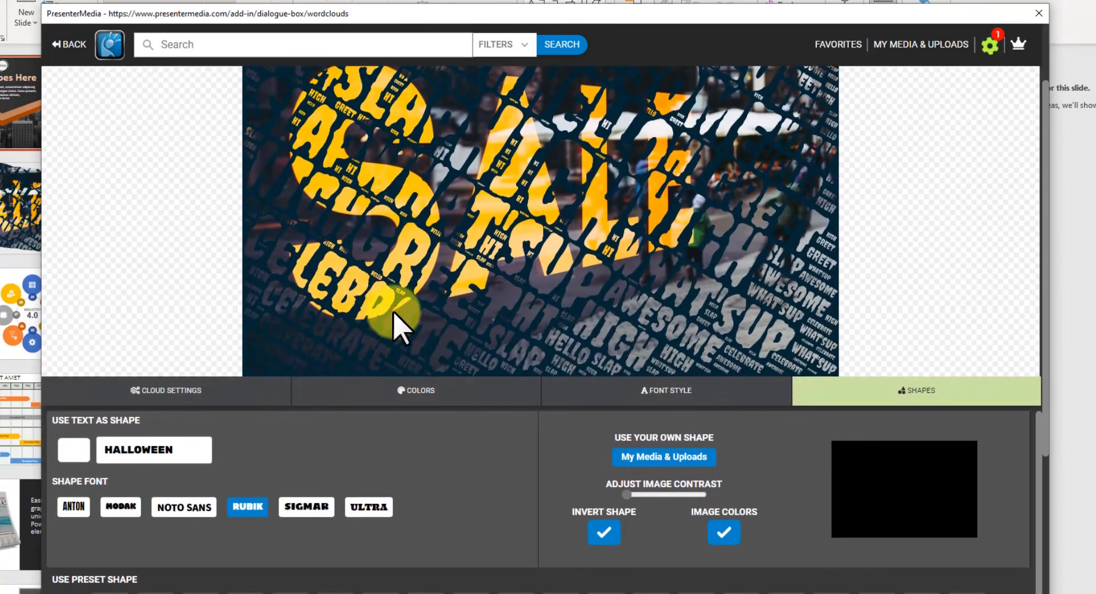
scroll(849, 502, "down", 2)
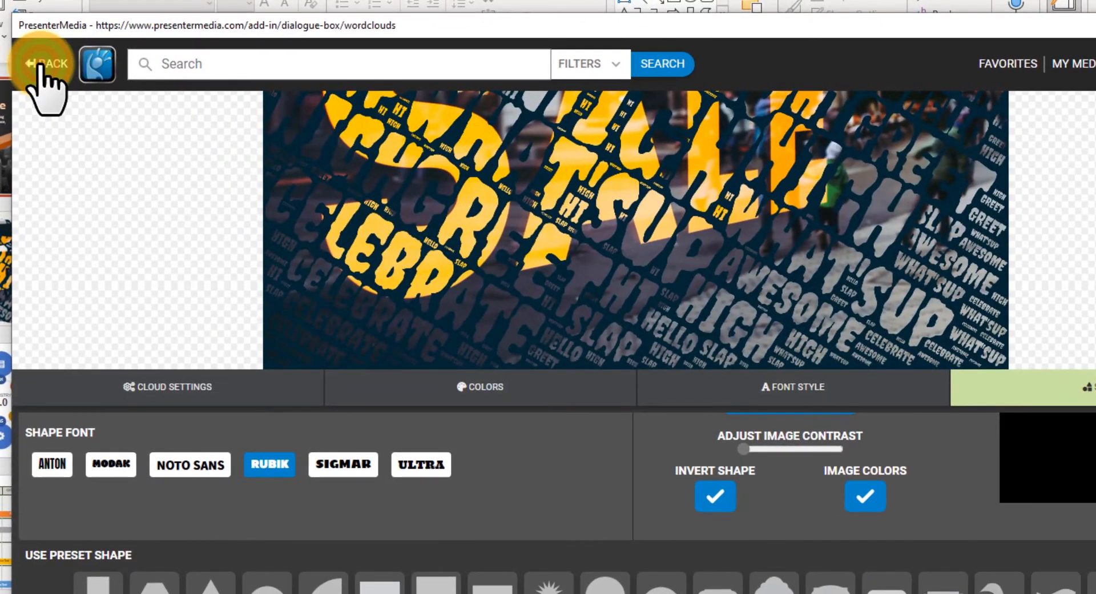
Step: Leave the word cloud editor for the word cloud gallery and open My Media & Uploads
left_click(38, 64)
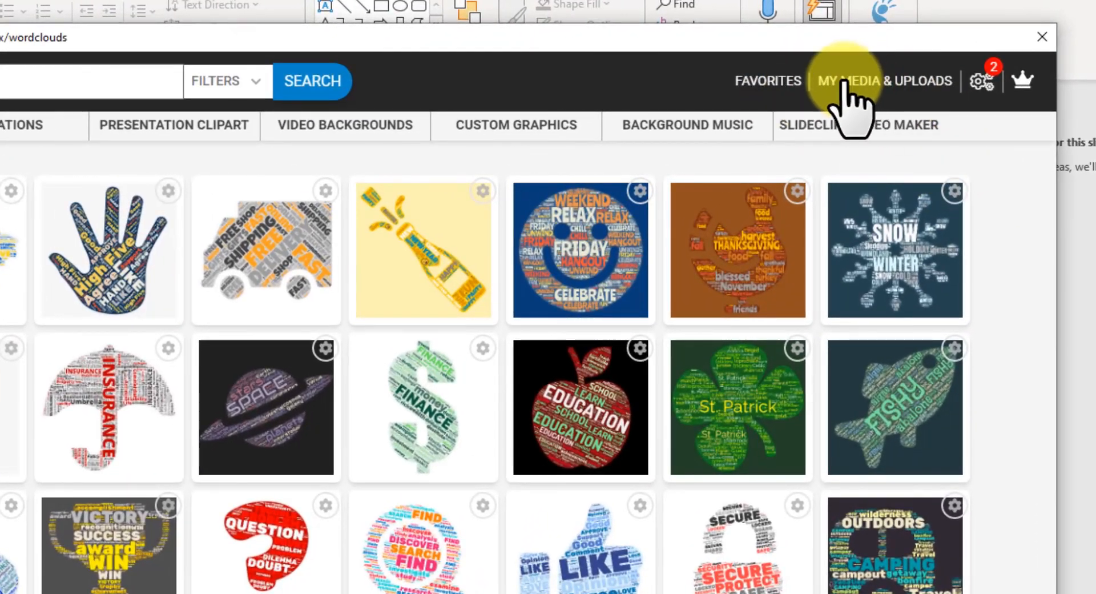
left_click(902, 84)
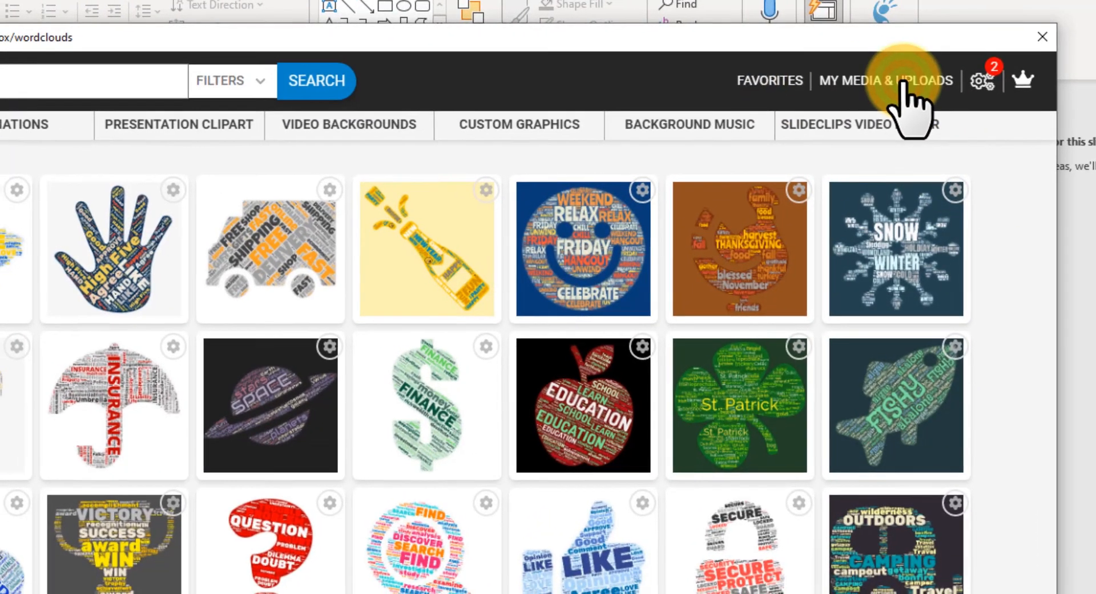